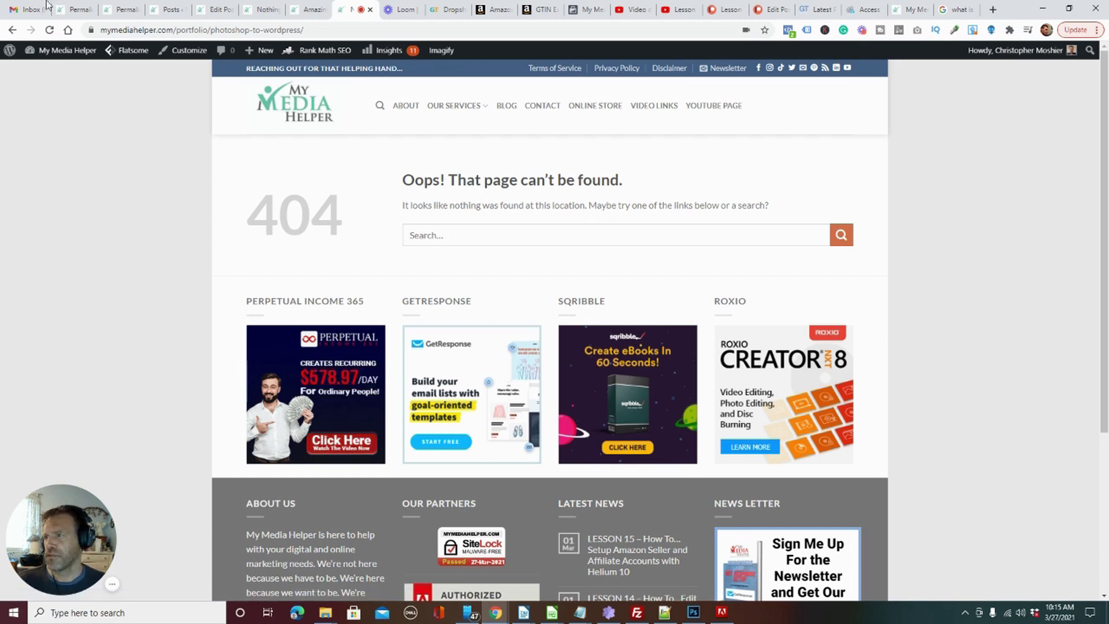
Step: Review the custom permalink structure and the product permalink base on the Permalink Settings page
click(74, 9)
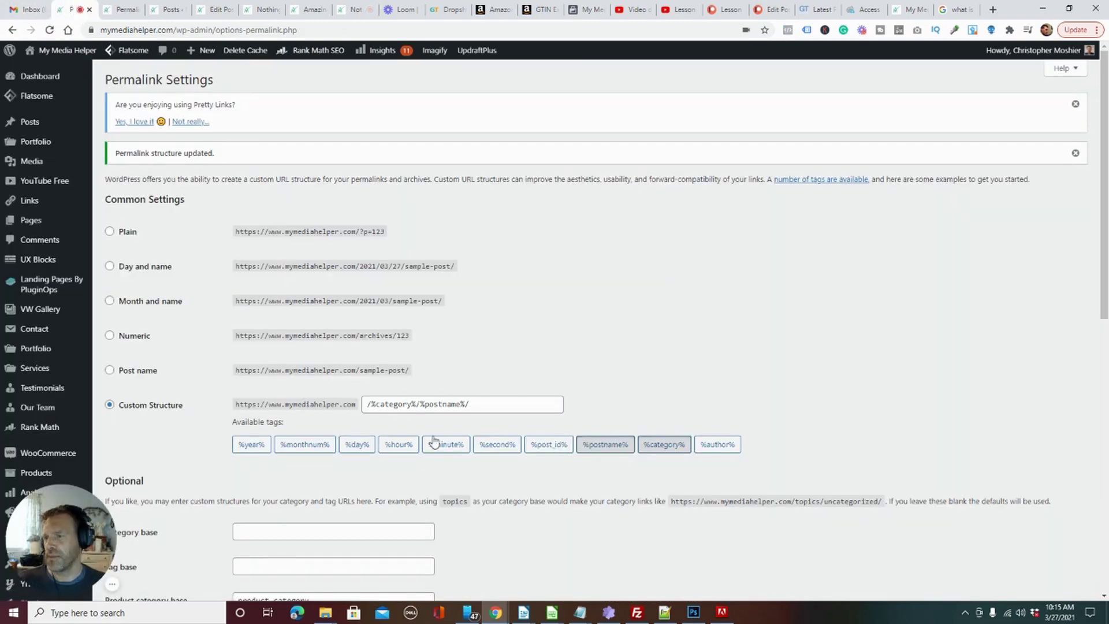
scroll(436, 451, down, 8)
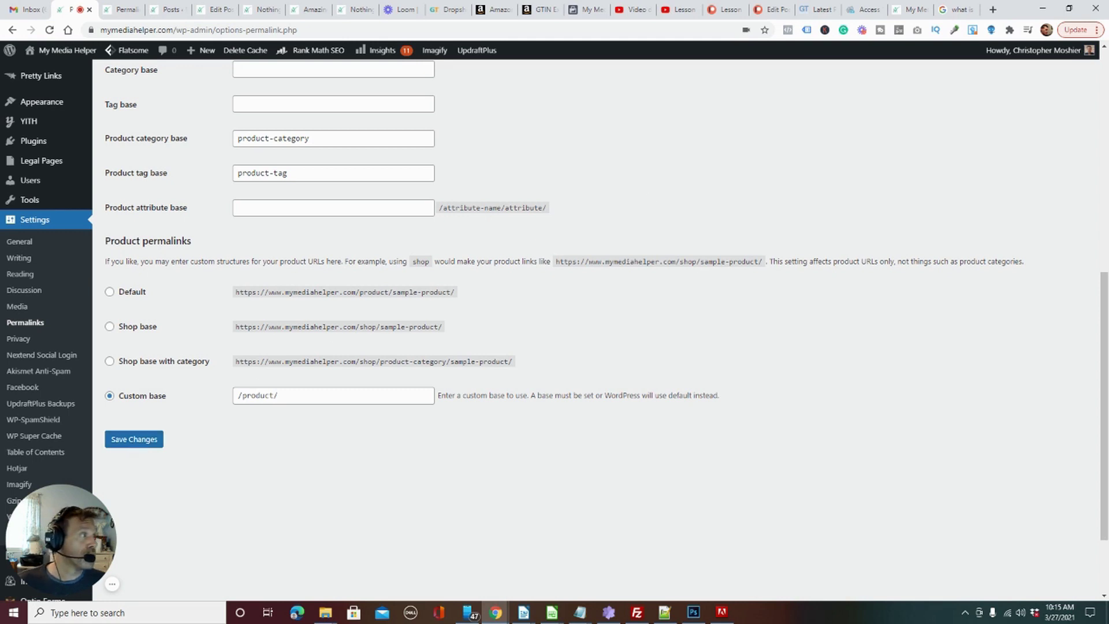
Step: Check the .htaccess file in FileZilla and Notepad++, examine the WordPress rewrite rules in change.log, and return to the permalink settings
key(alt+Tab)
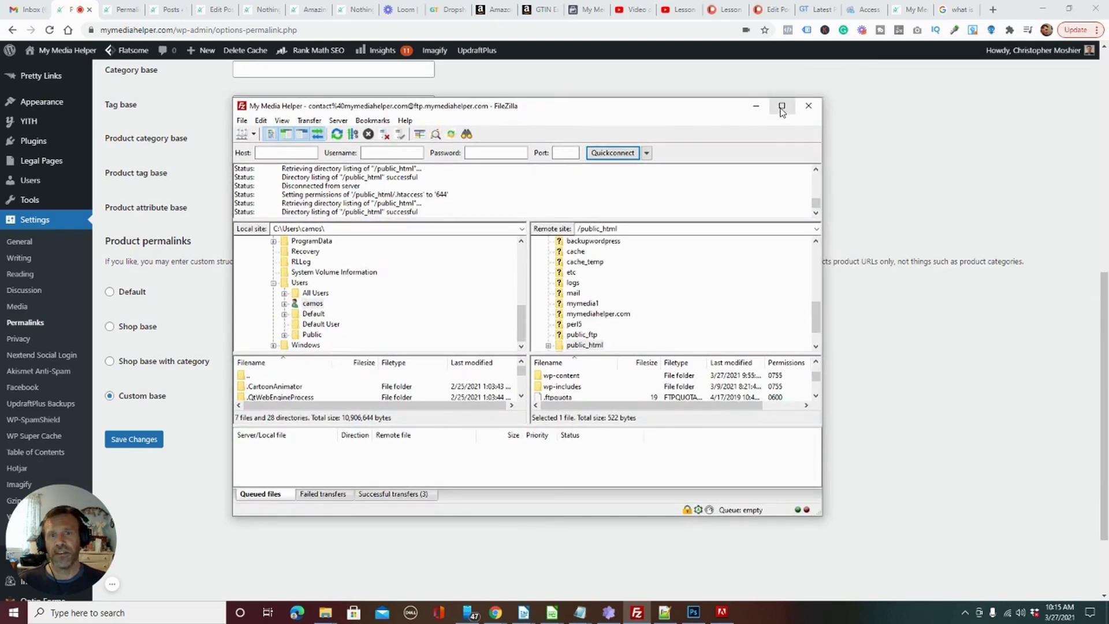
click(782, 106)
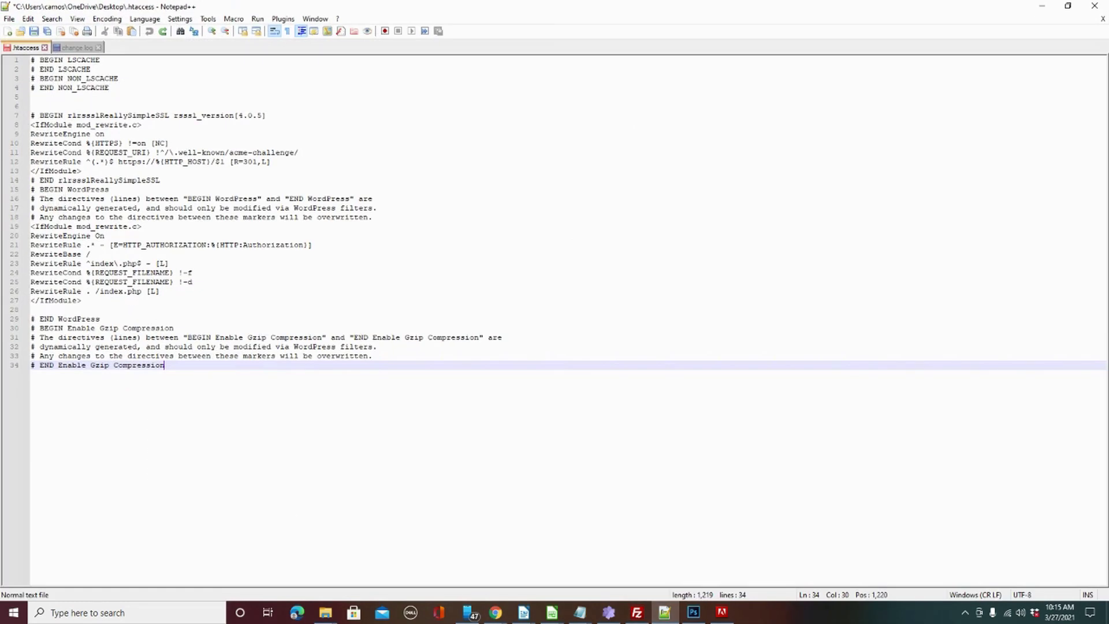
click(67, 49)
drag(100, 153, 11, 57)
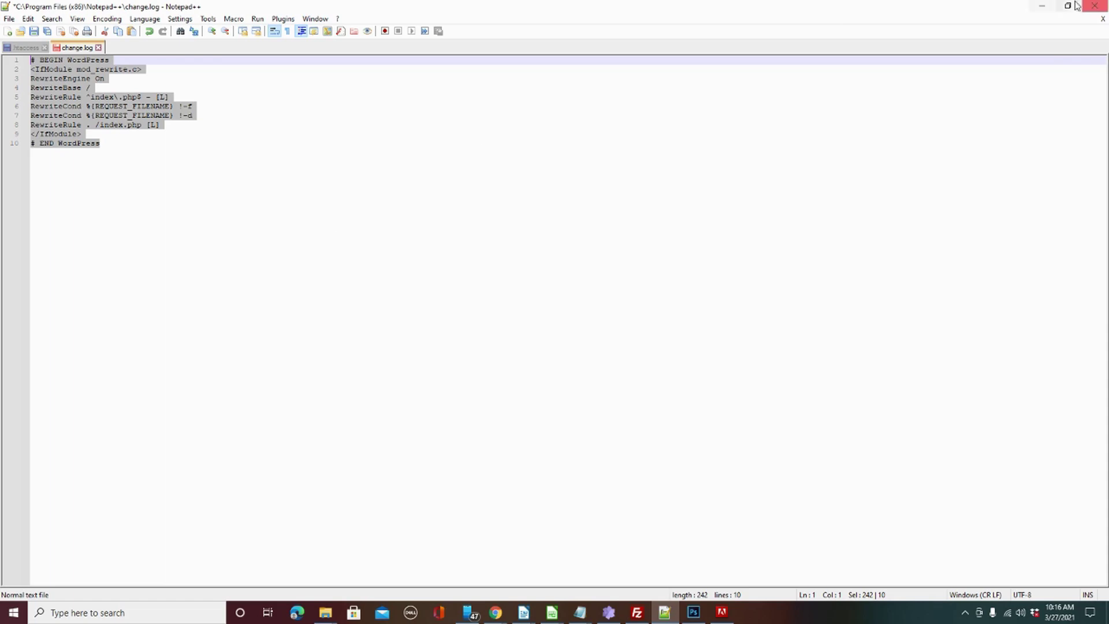
click(1043, 7)
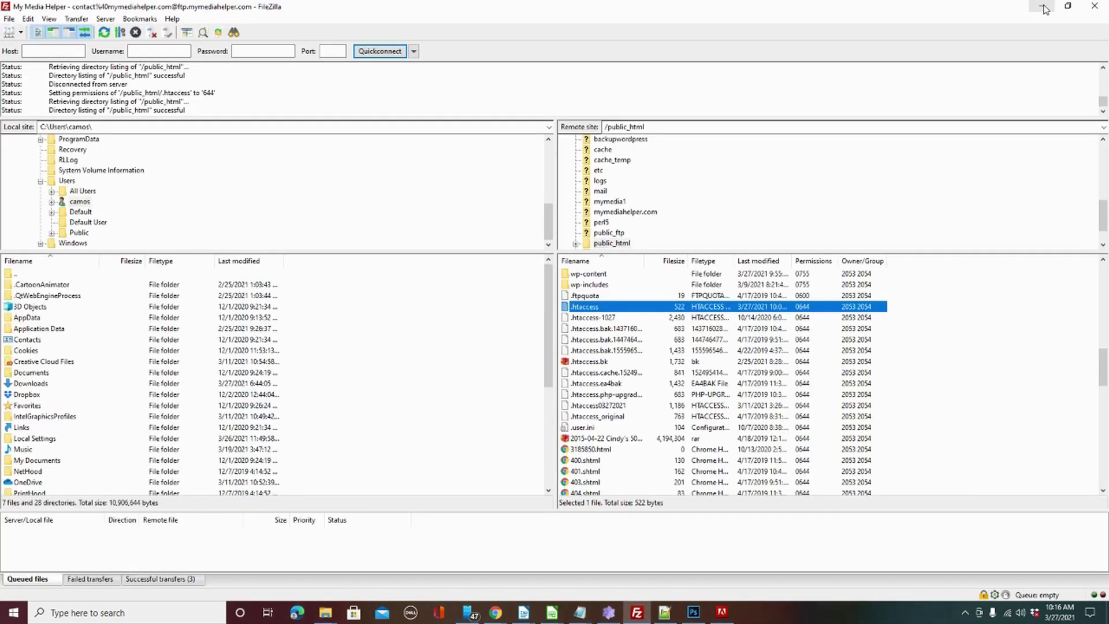
click(1043, 7)
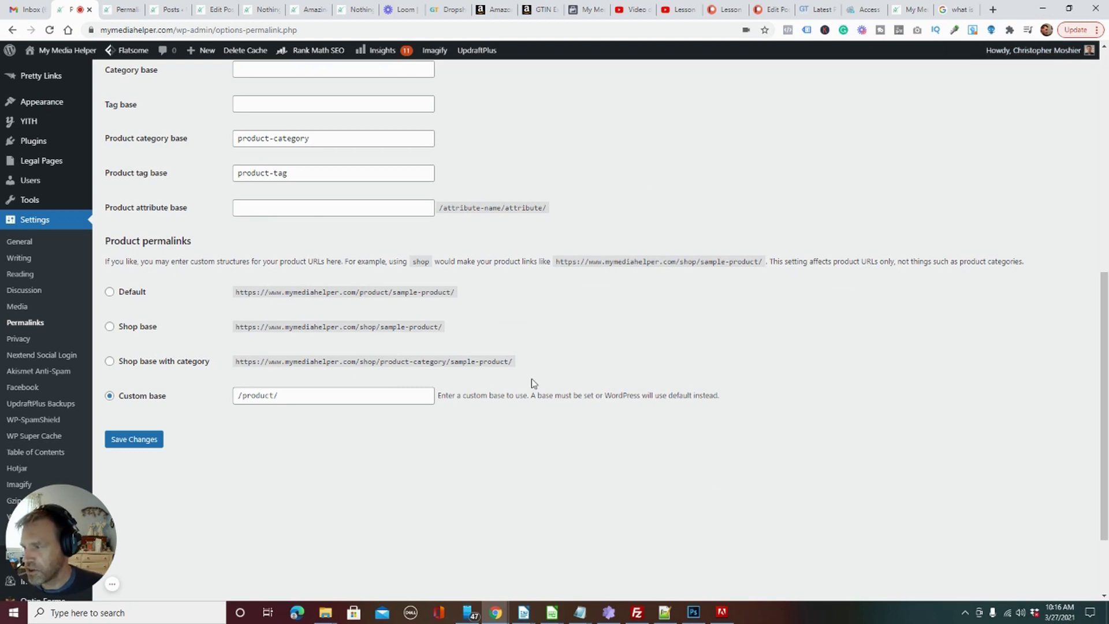
scroll(532, 383, up, 4)
scroll(527, 376, down, 1)
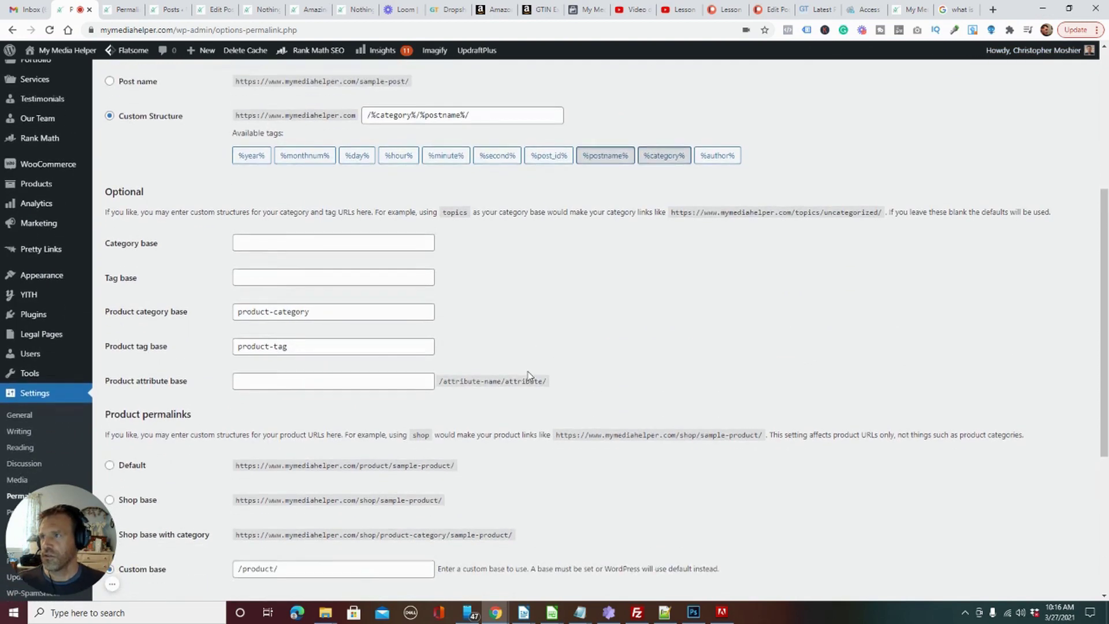
Step: Open the second page of the All Posts list and locate the Amazing Photoshop To WordPress Conversion post
click(138, 8)
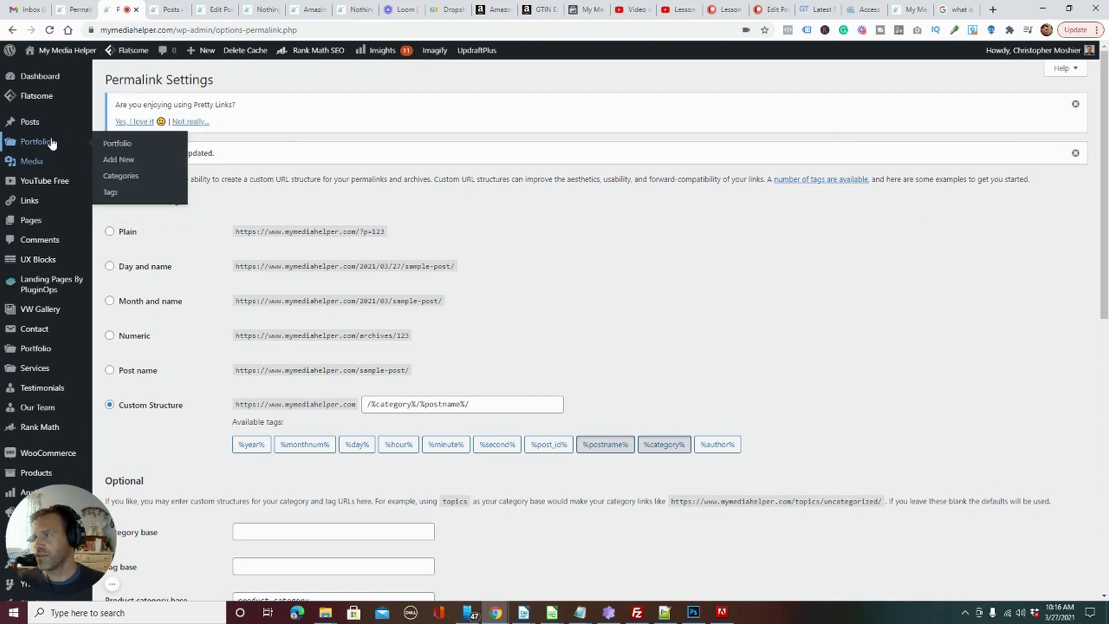
mouse_move(34, 122)
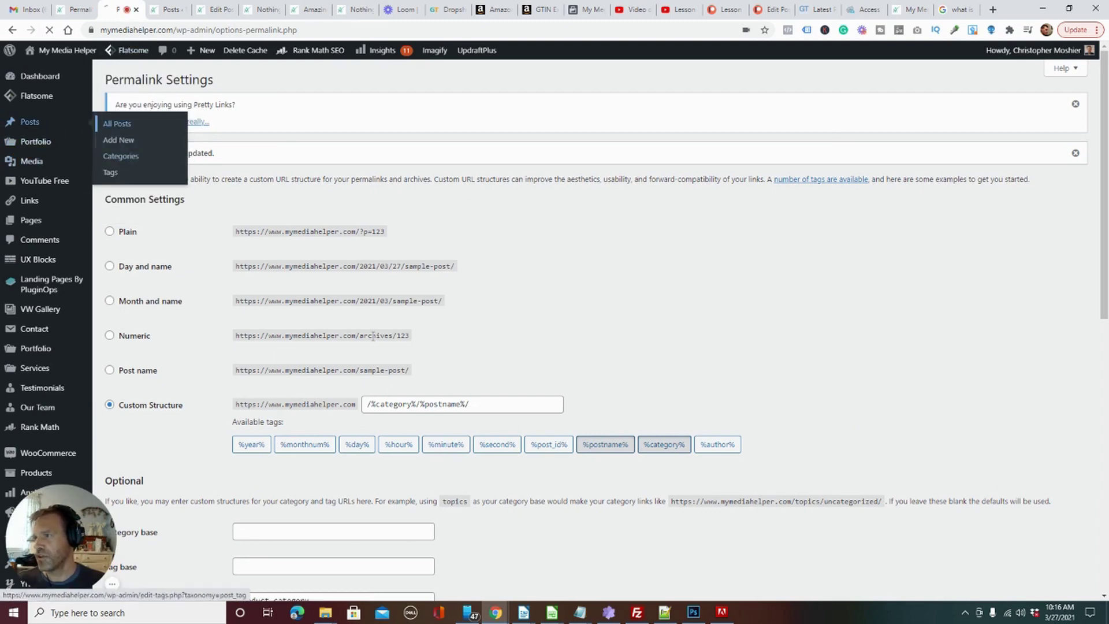
click(148, 123)
scroll(549, 438, down, 3)
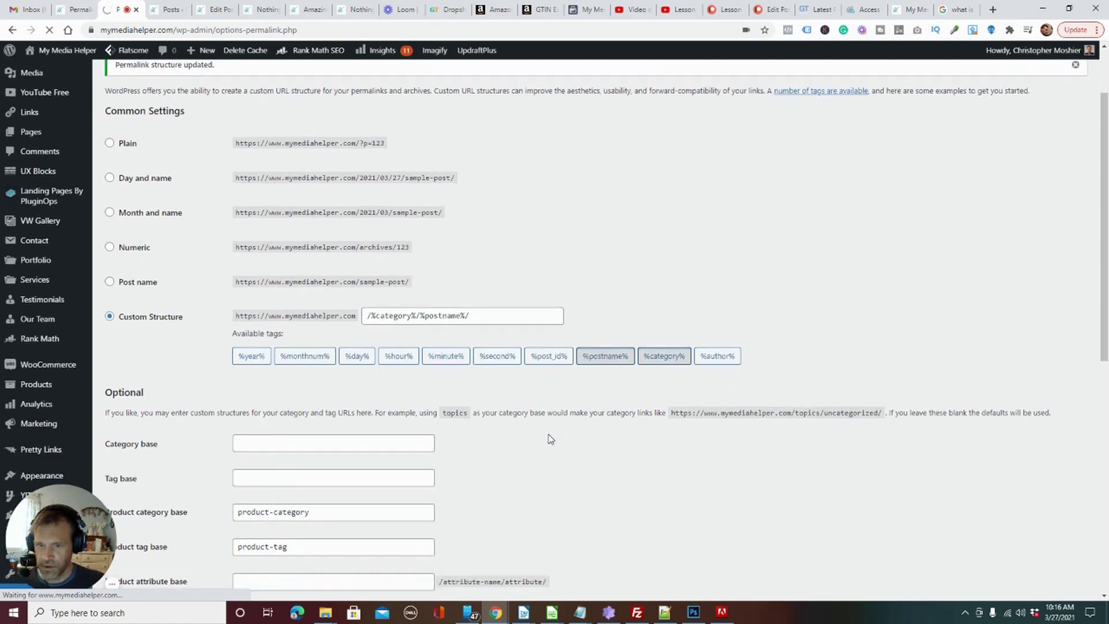
scroll(555, 435, down, 8)
scroll(556, 436, down, 10)
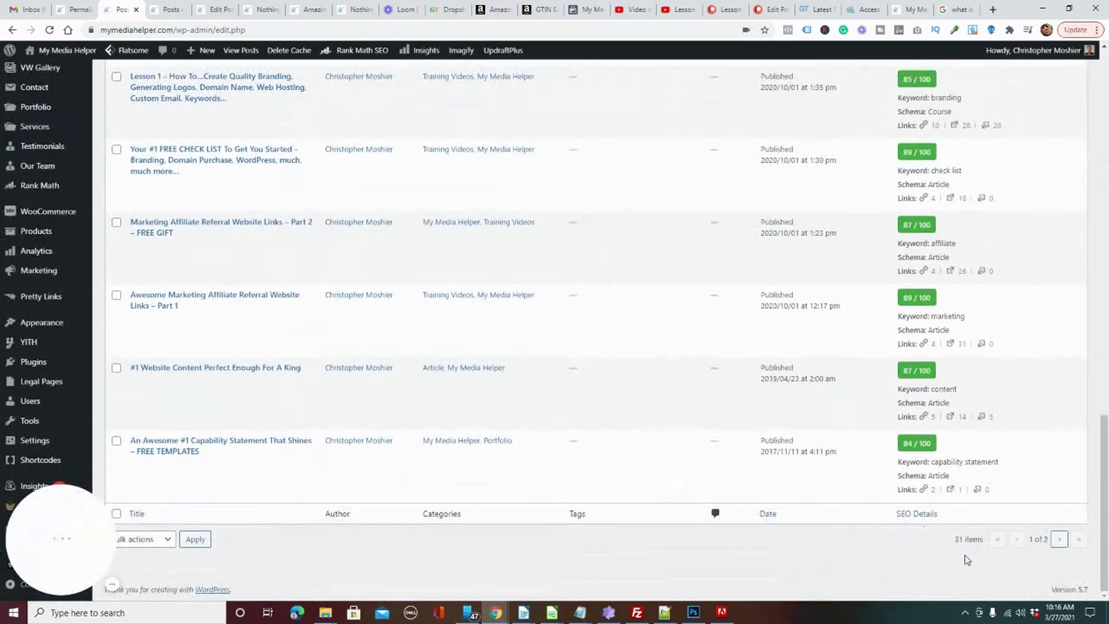
click(1059, 542)
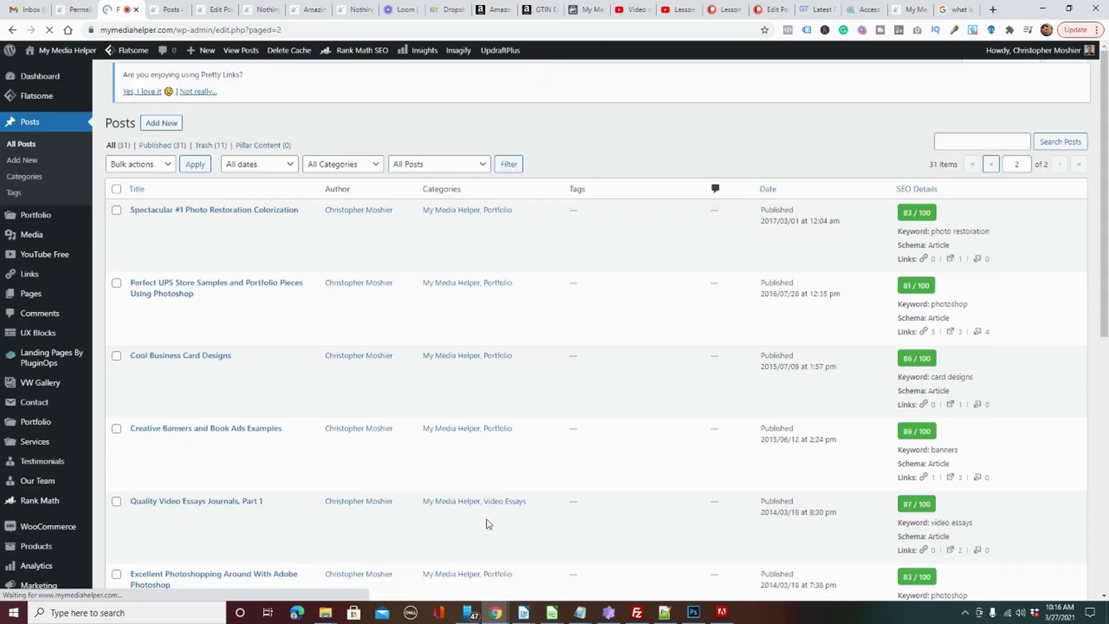
scroll(488, 522, down, 7)
scroll(488, 522, down, 2)
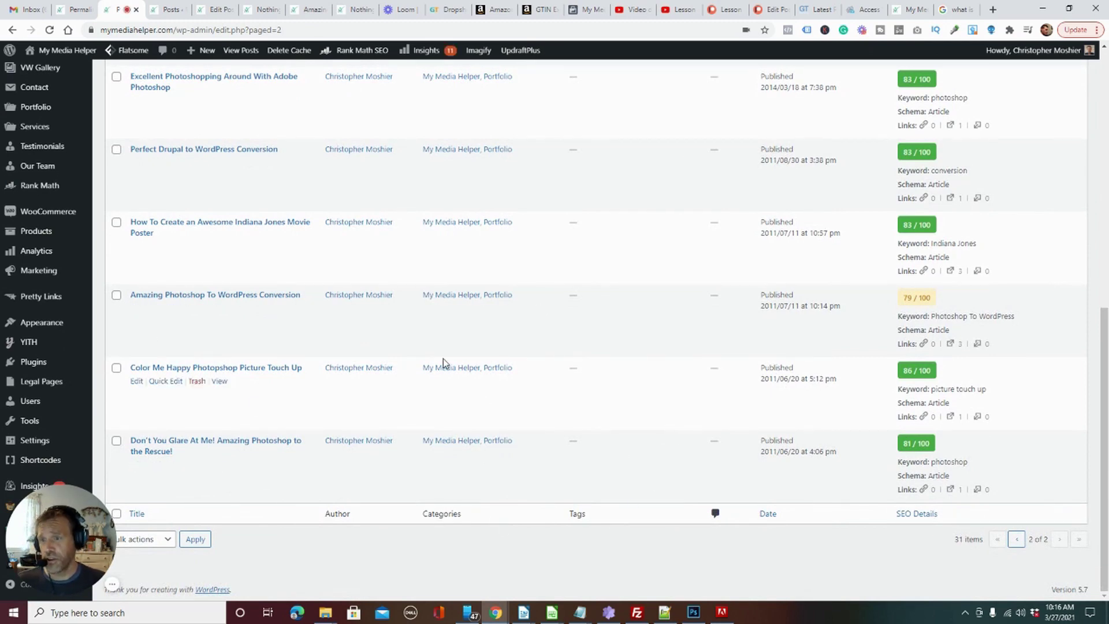
scroll(469, 287, up, 2)
scroll(480, 266, down, 2)
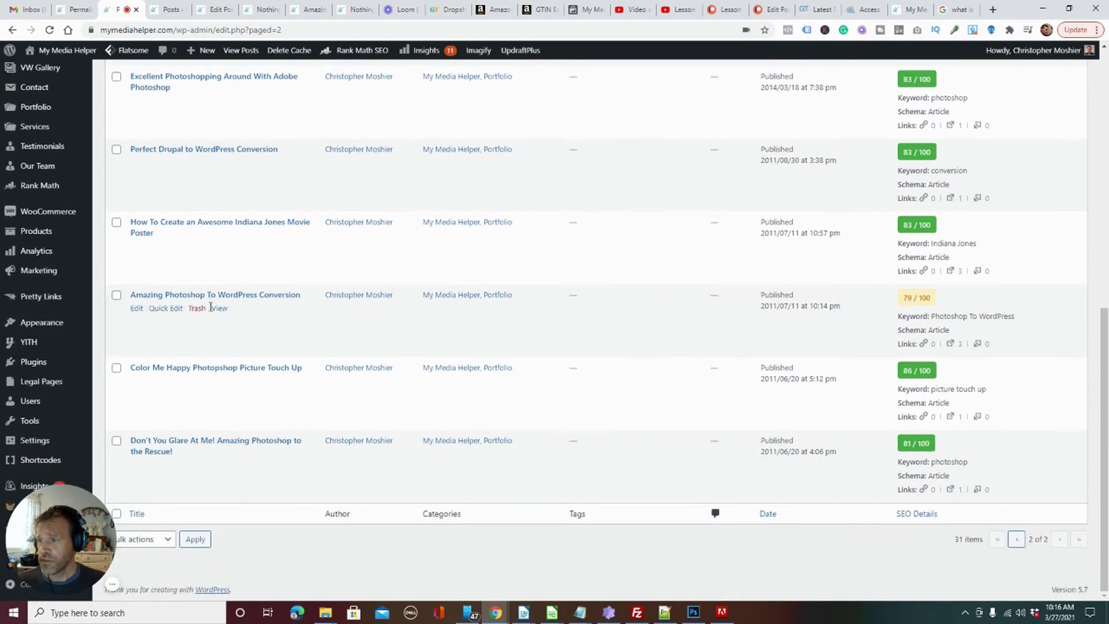
Step: View the live Amazing Photoshop To WordPress Conversion post in a new tab and check its address
right_click(219, 310)
click(271, 317)
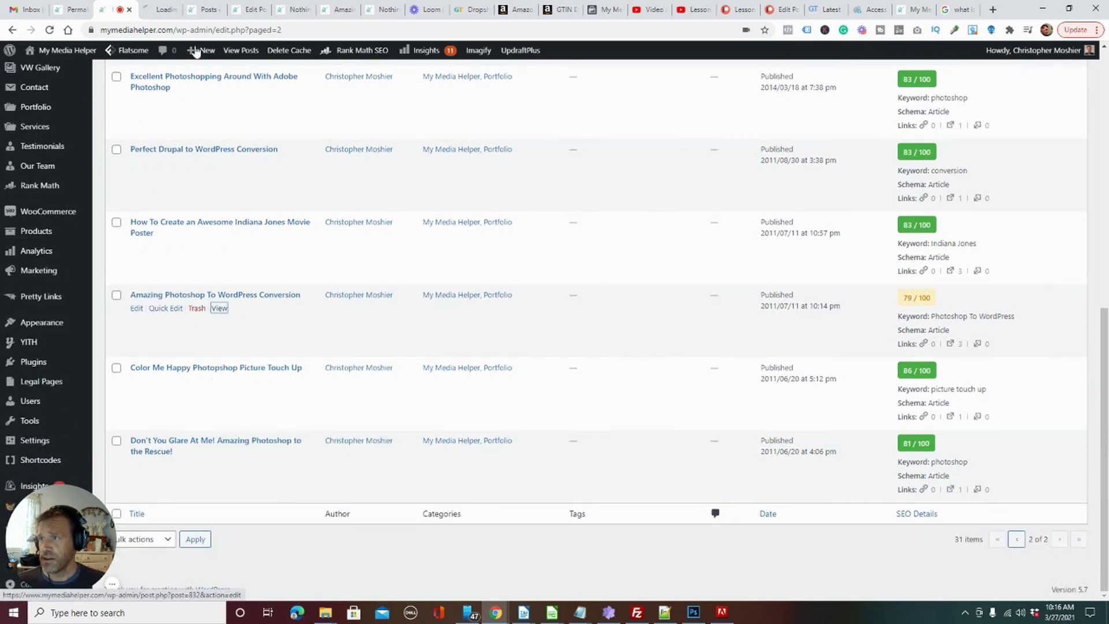
click(161, 16)
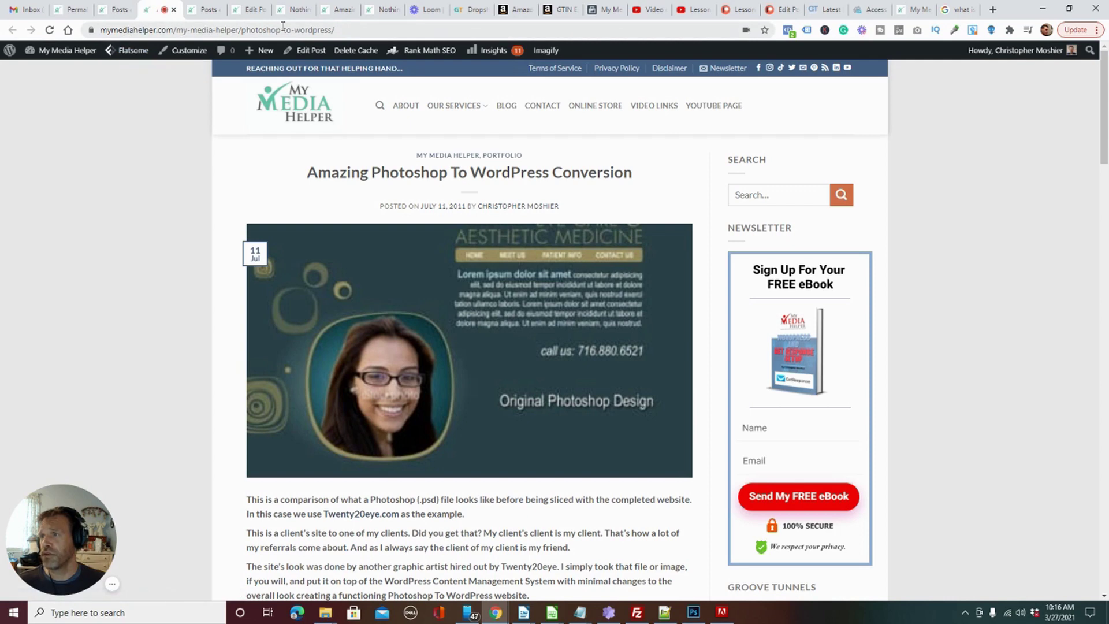
Step: Return to the posts list and open the Amazing Photoshop To WordPress Conversion post for editing in a new tab
click(119, 9)
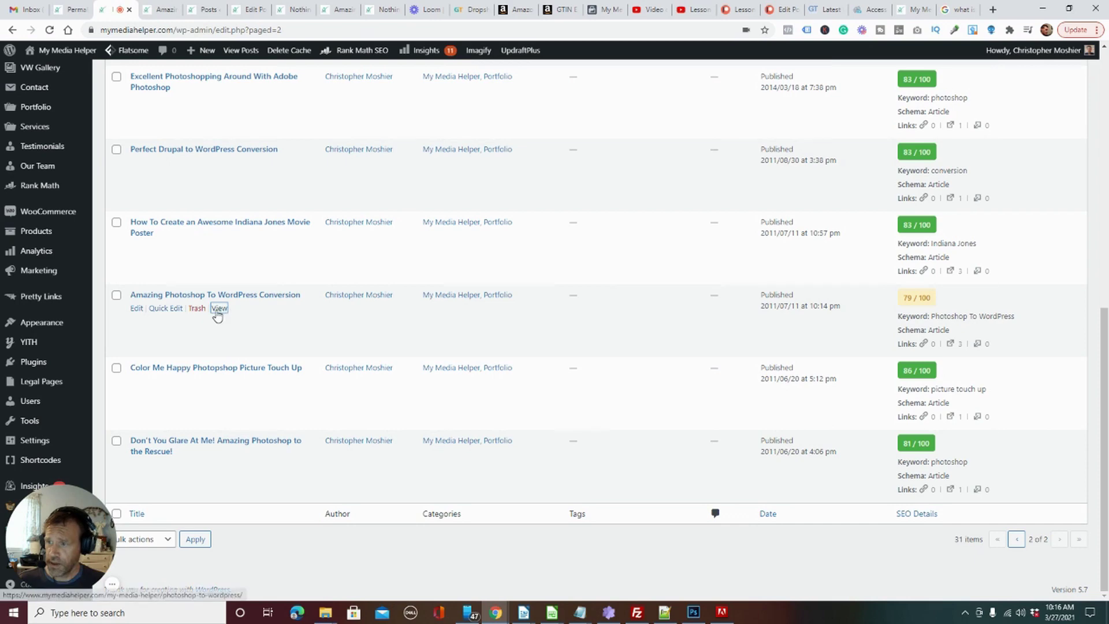
right_click(138, 309)
click(147, 317)
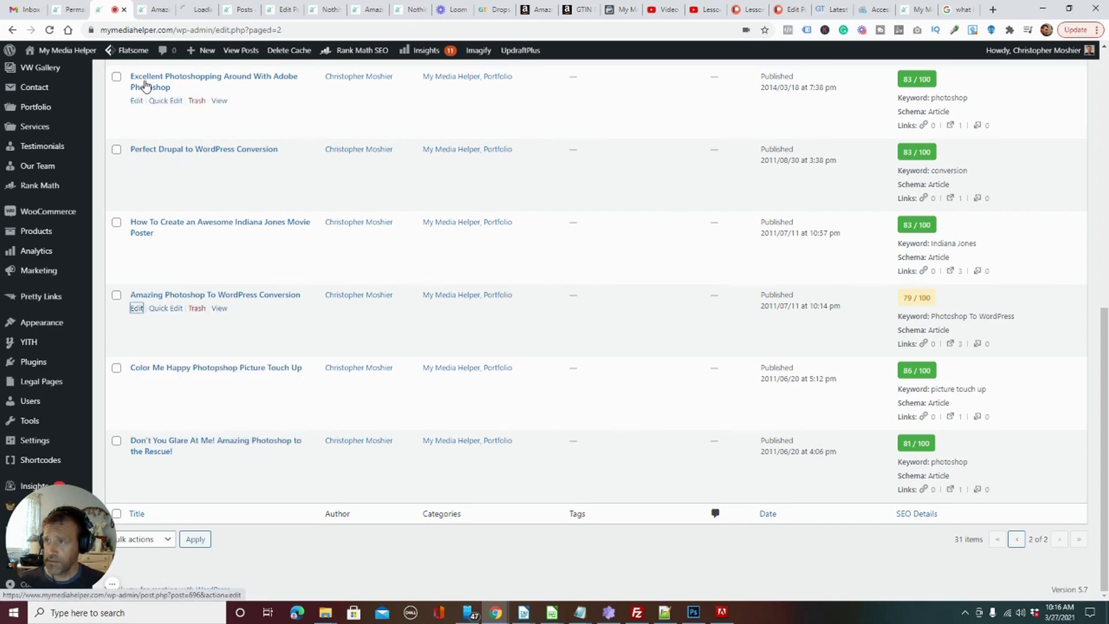
click(200, 11)
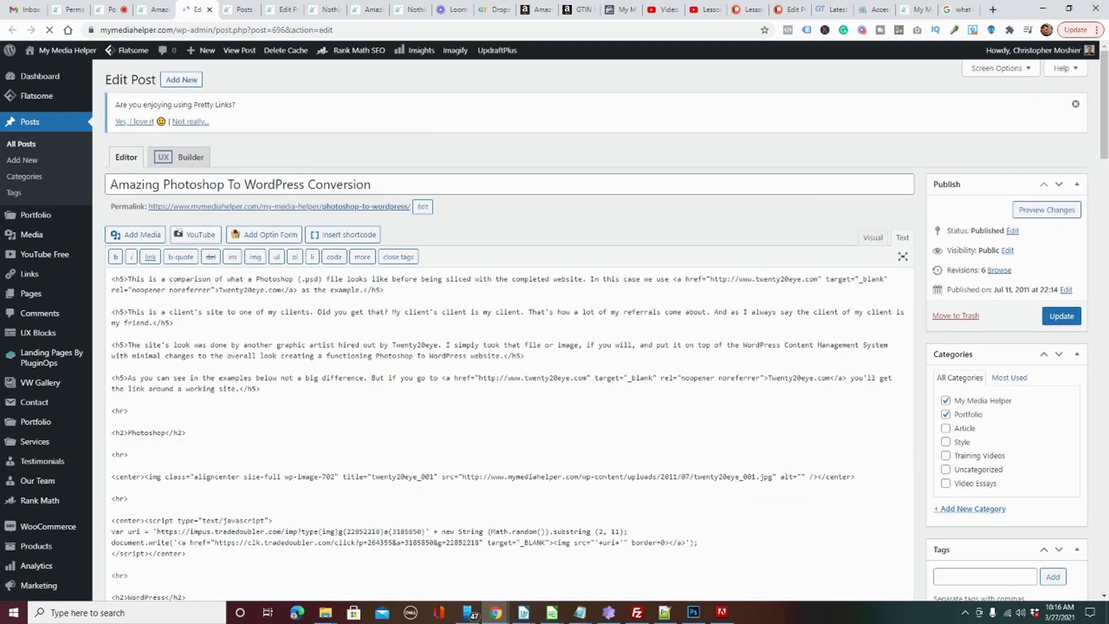
Step: Remove the My Media Helper category from the post, keep only Portfolio, and update the post
click(946, 428)
click(946, 441)
click(1062, 345)
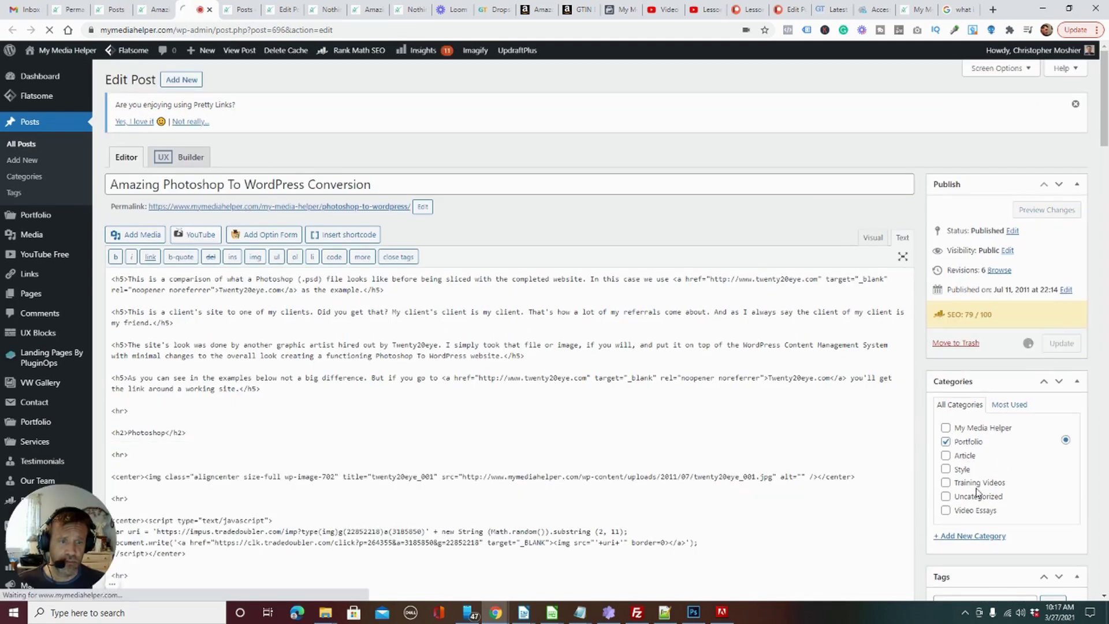
scroll(976, 492, down, 3)
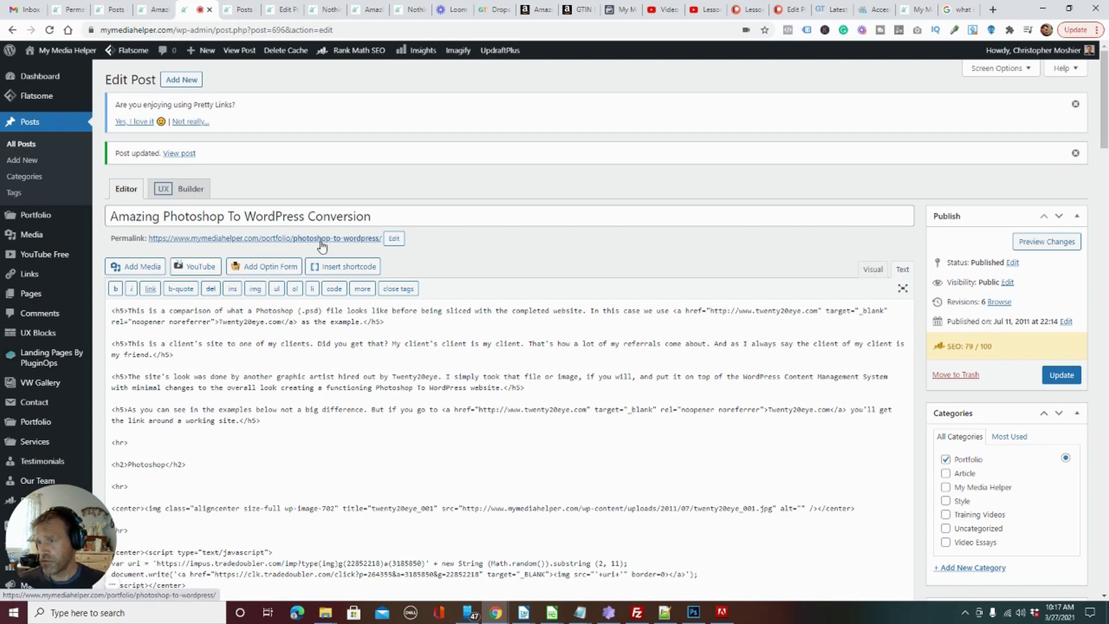
Step: Open the post's /portfolio/photoshop-to-wordpress/ permalink in a new tab to test the page
right_click(311, 243)
click(324, 246)
click(230, 10)
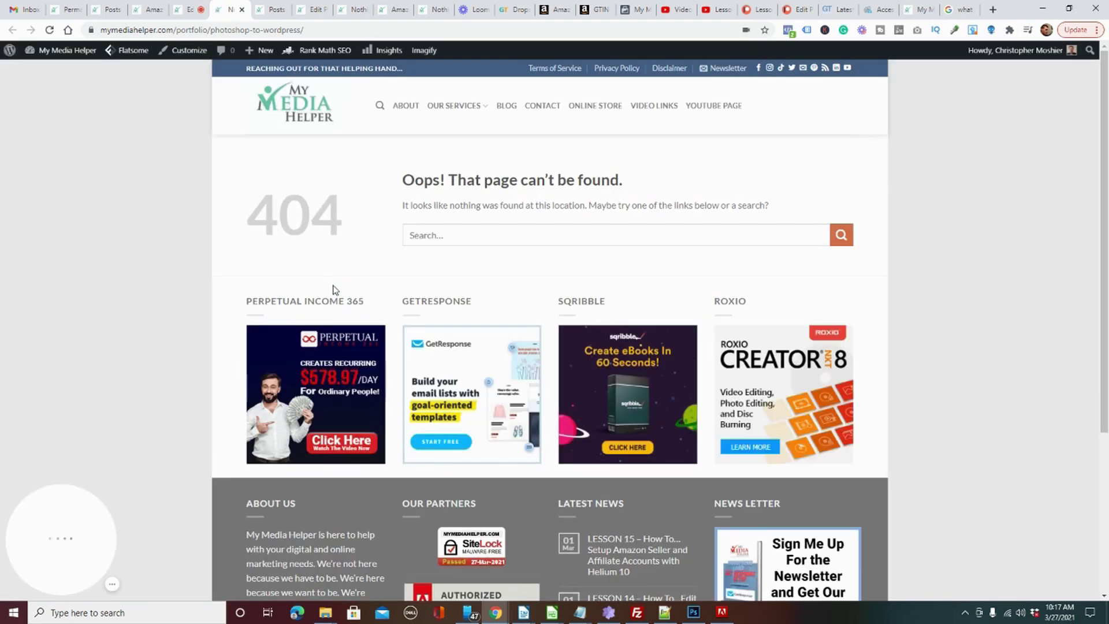
Step: Return to the post editor, replace the Portfolio category with Article, and update the post
click(183, 10)
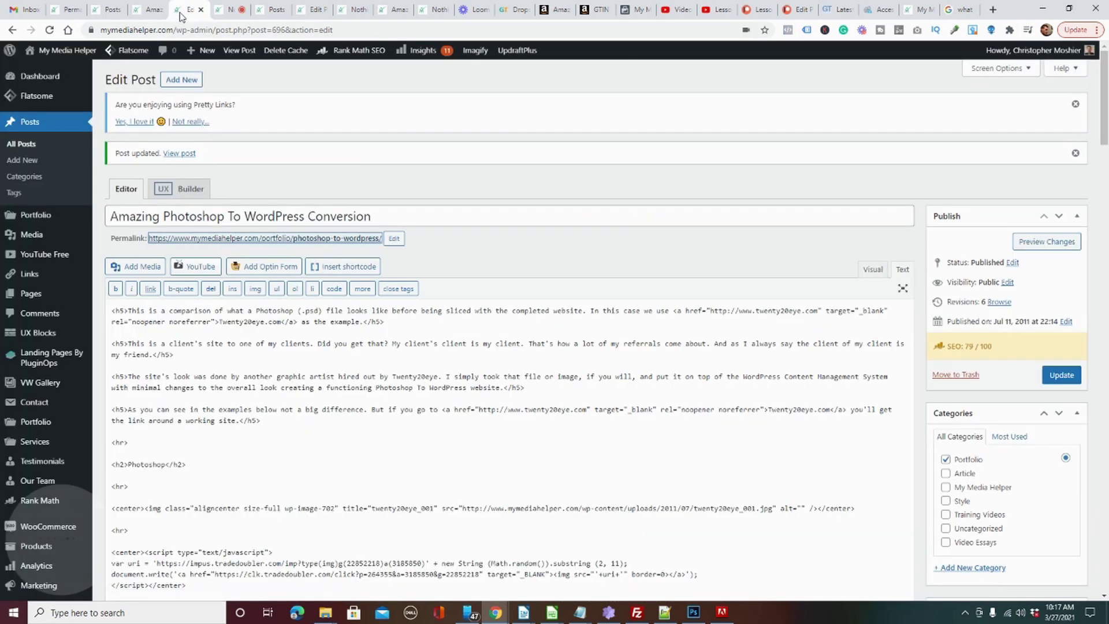
scroll(838, 446, down, 2)
click(946, 358)
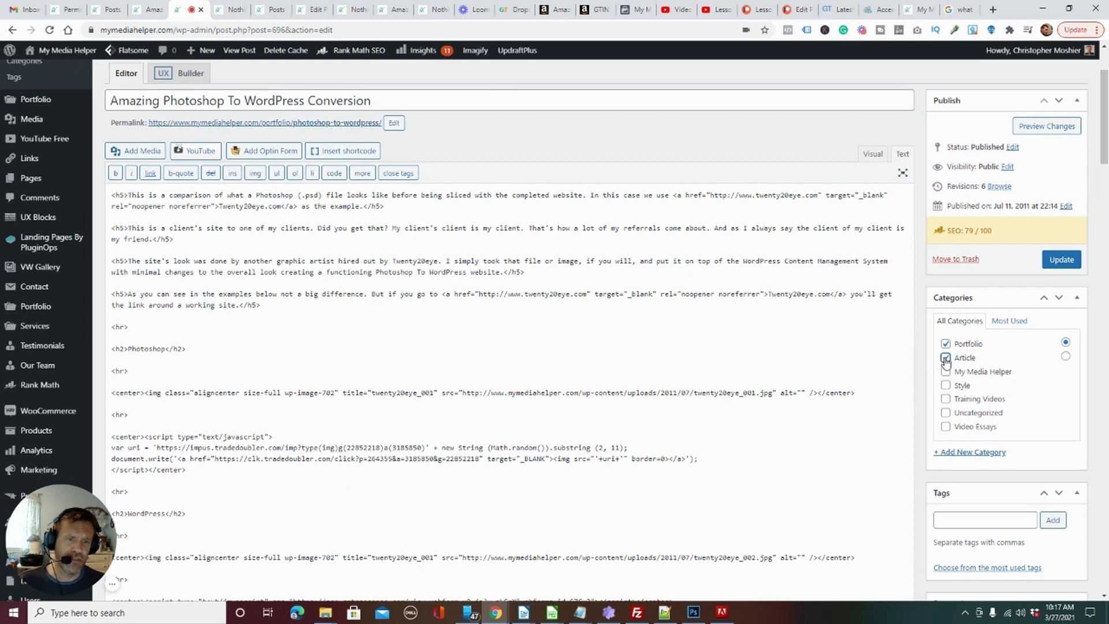
click(946, 345)
click(1062, 259)
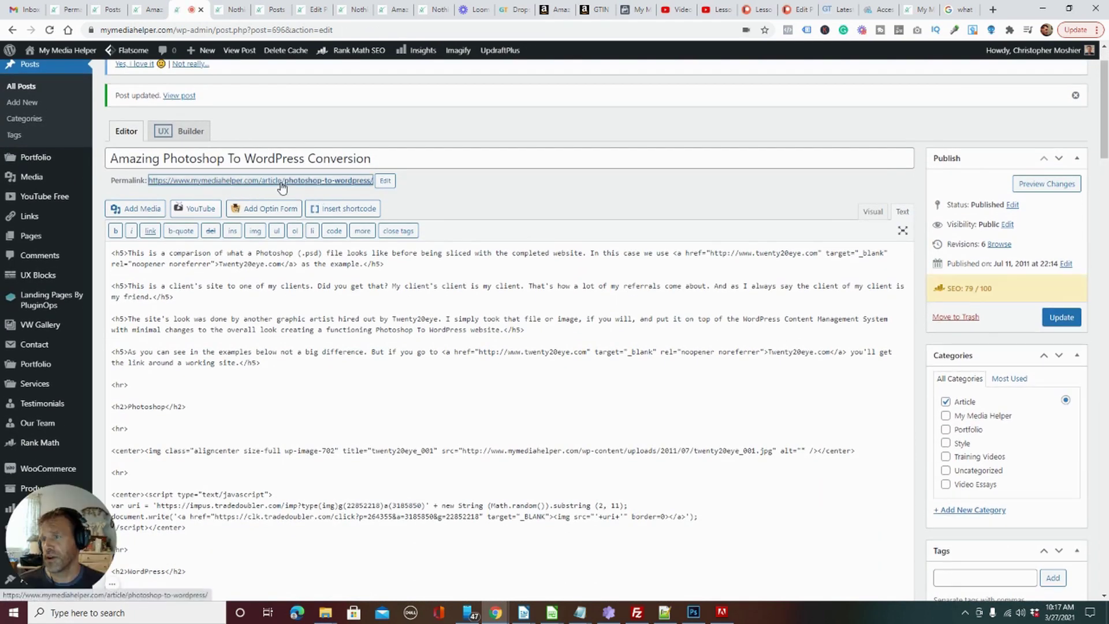
Step: Open the post's /article/photoshop-to-wordpress/ permalink in a new tab and compare it with the /portfolio/ page
right_click(282, 183)
click(290, 191)
click(260, 10)
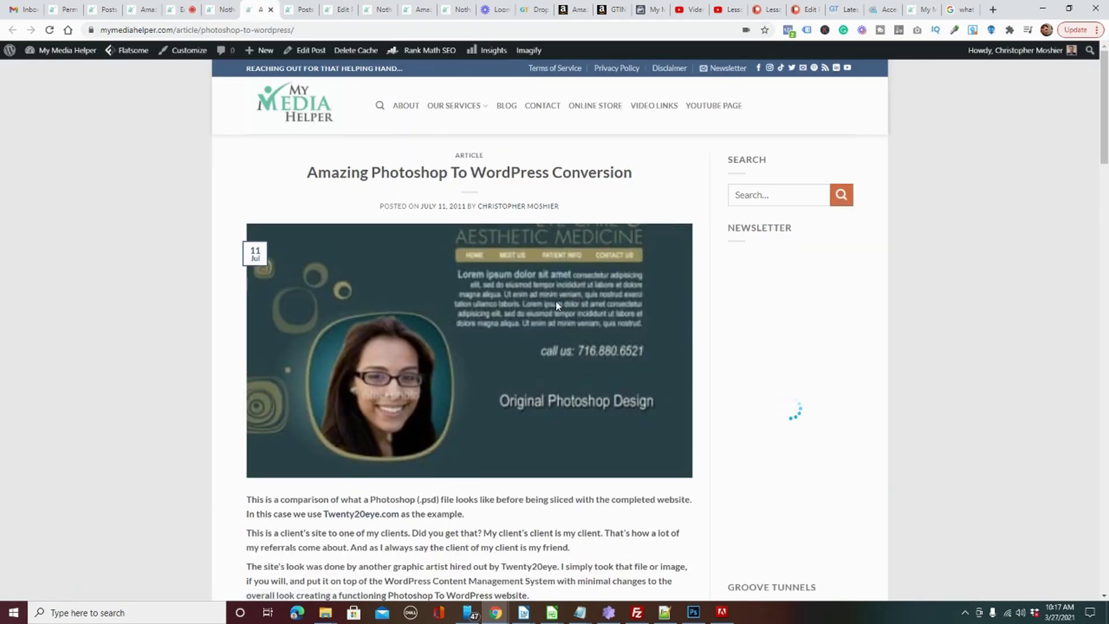
key(ctrl+shift+Tab)
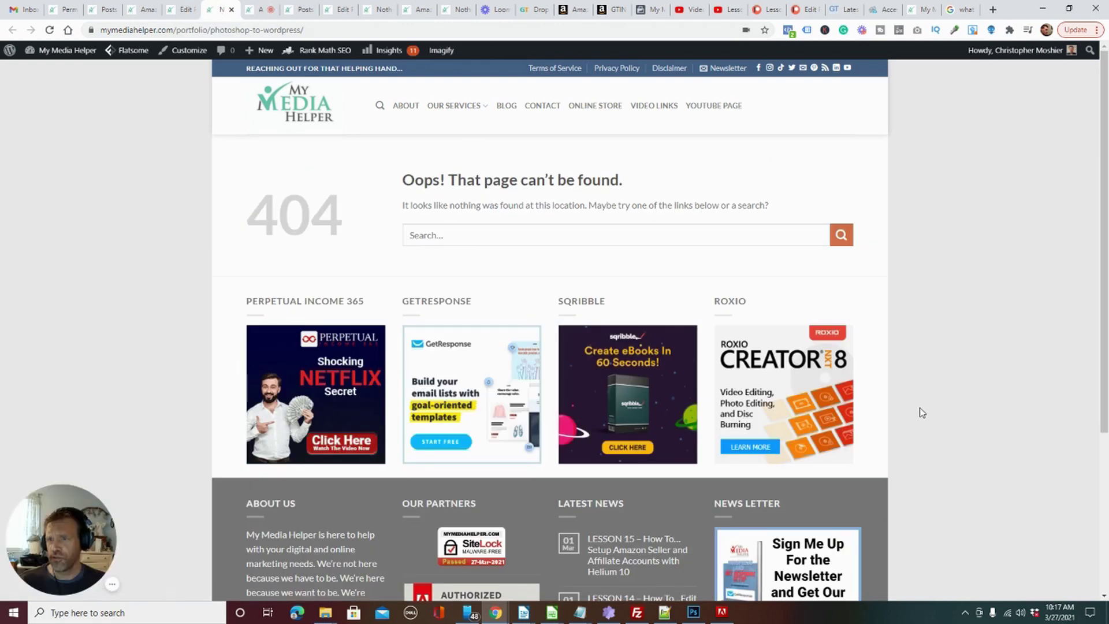
click(261, 51)
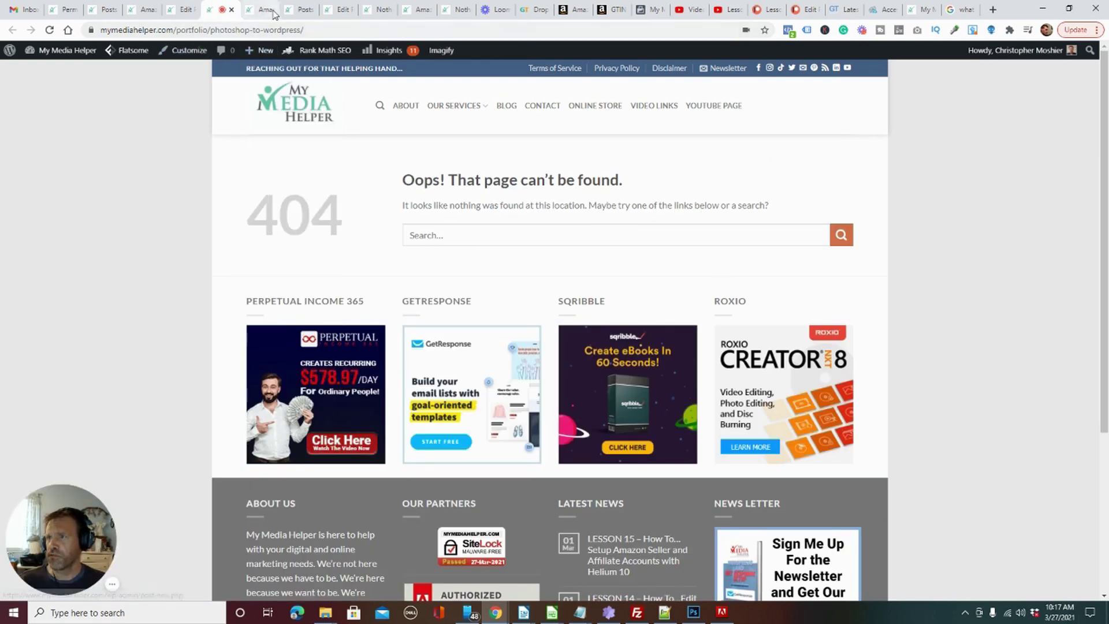
click(275, 14)
Step: Return to the post editor, replace the Article category with Video Essays, and update the post
click(187, 12)
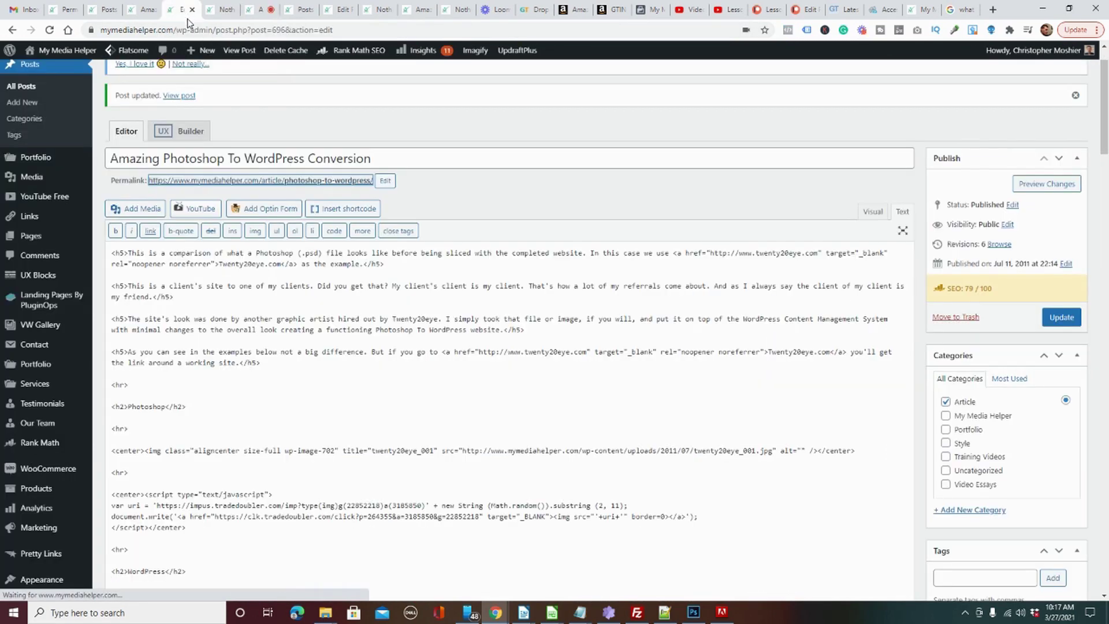
click(946, 402)
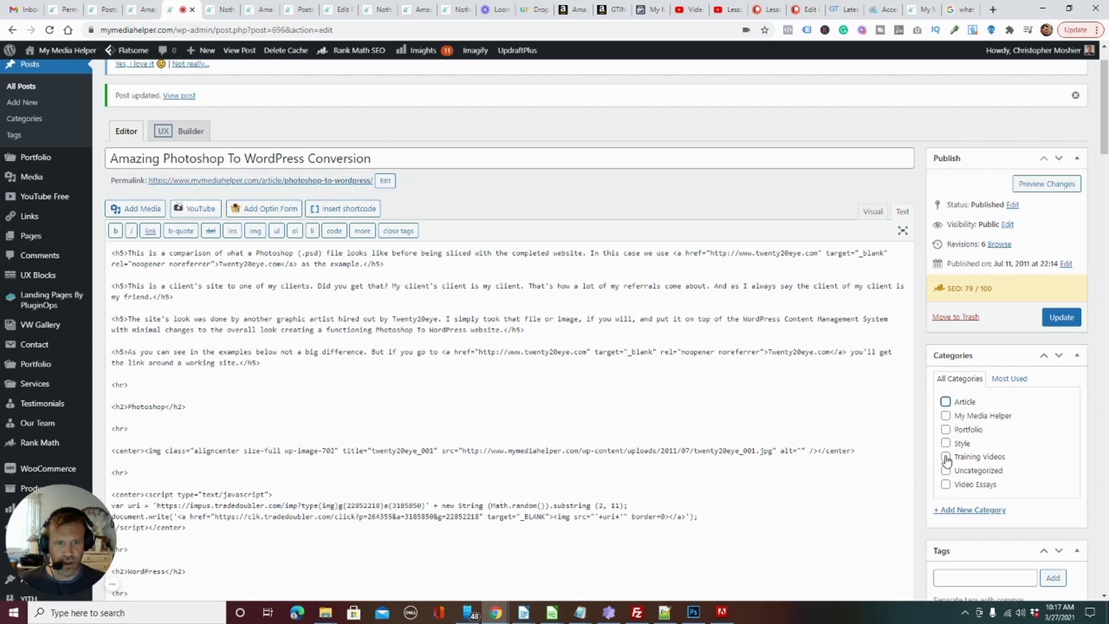
click(946, 484)
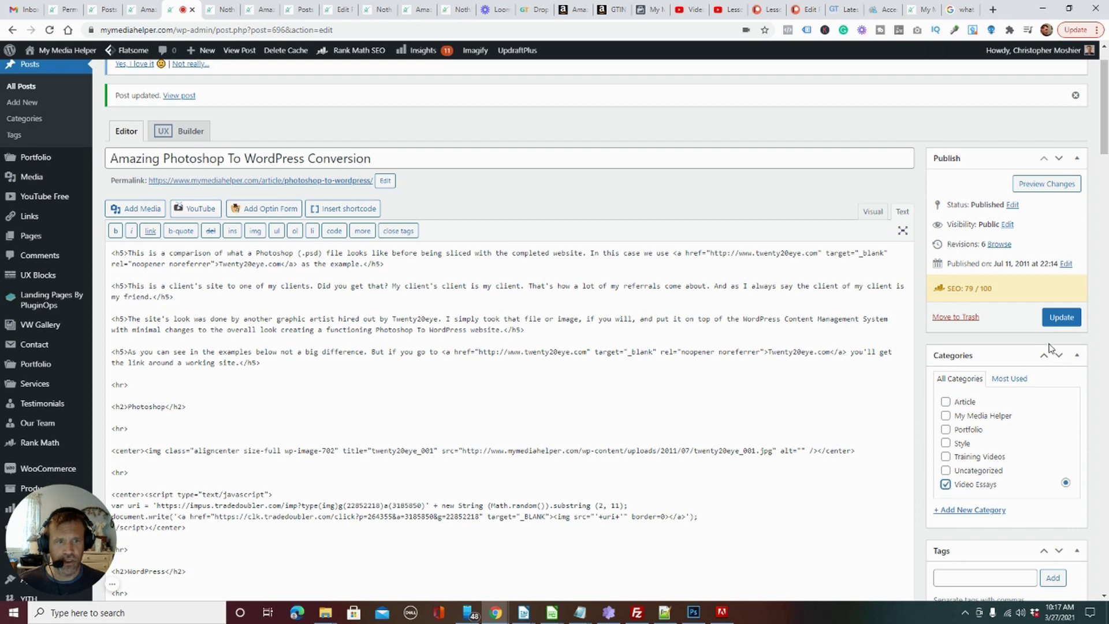
click(1062, 317)
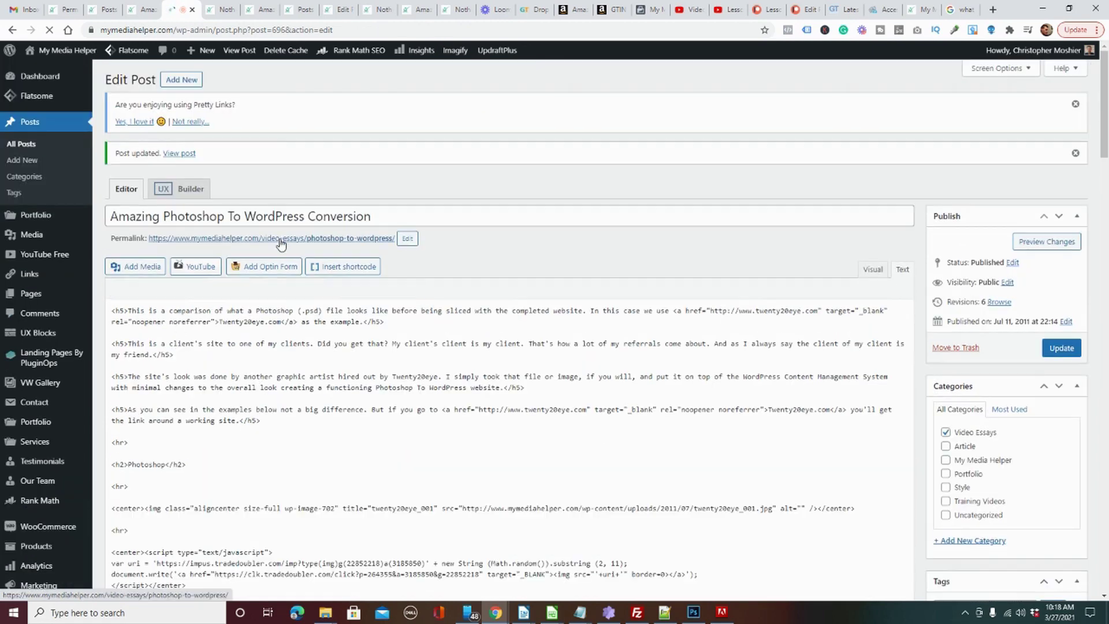
Step: Open the post's /video-essays/photoshop-to-wordpress/ permalink in a new tab to test the page
right_click(282, 241)
click(324, 246)
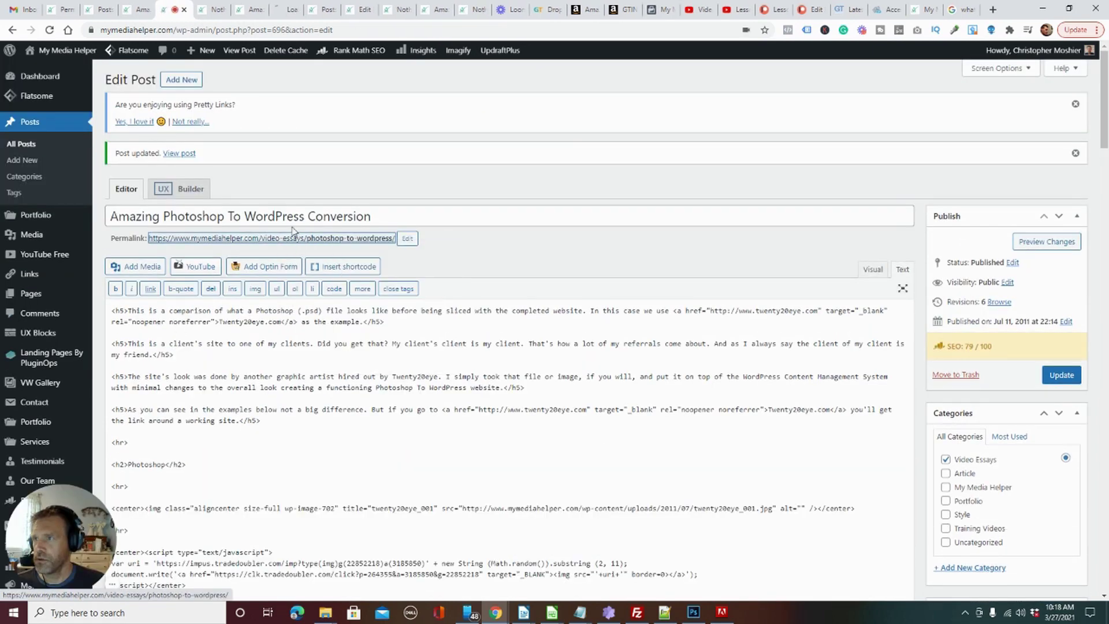
click(282, 10)
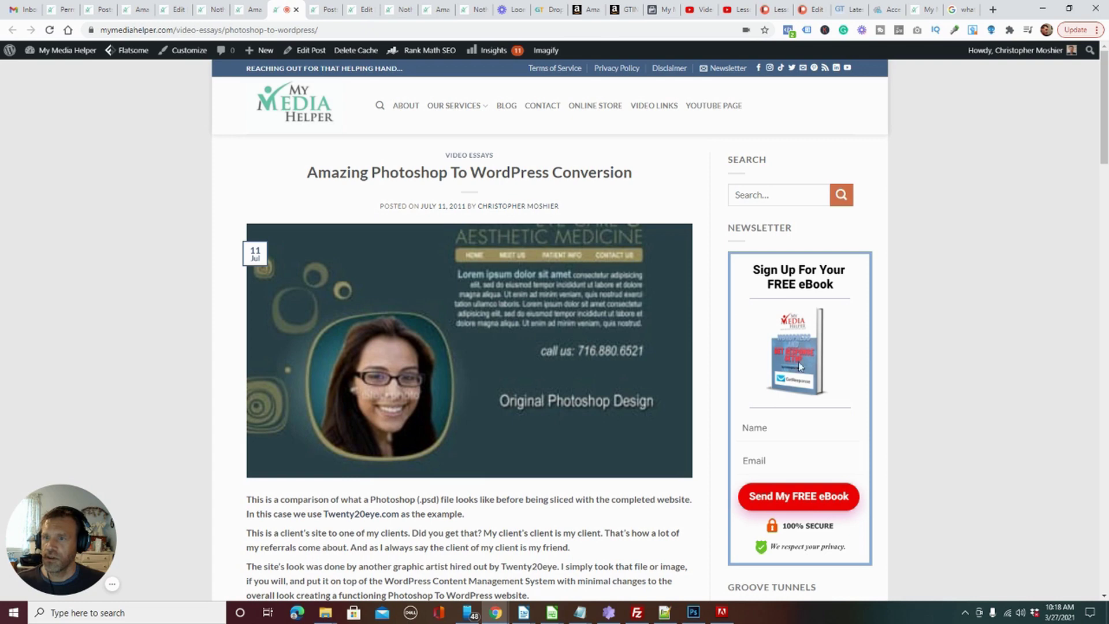
Step: Return to the post editor, replace the Video Essays category with Portfolio, and update the post
click(199, 12)
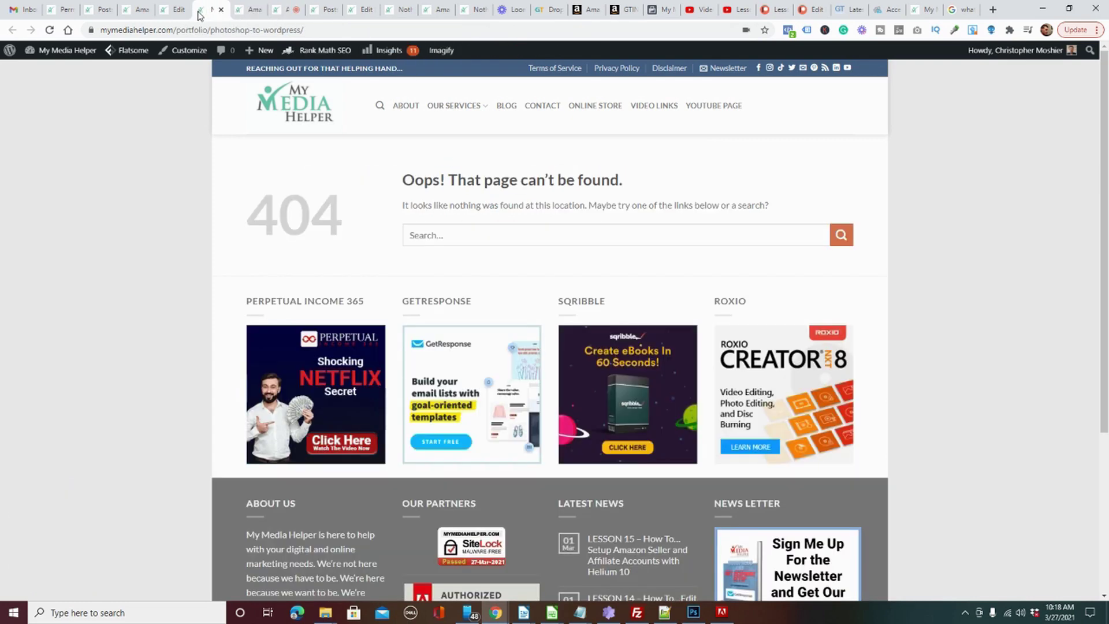
click(178, 10)
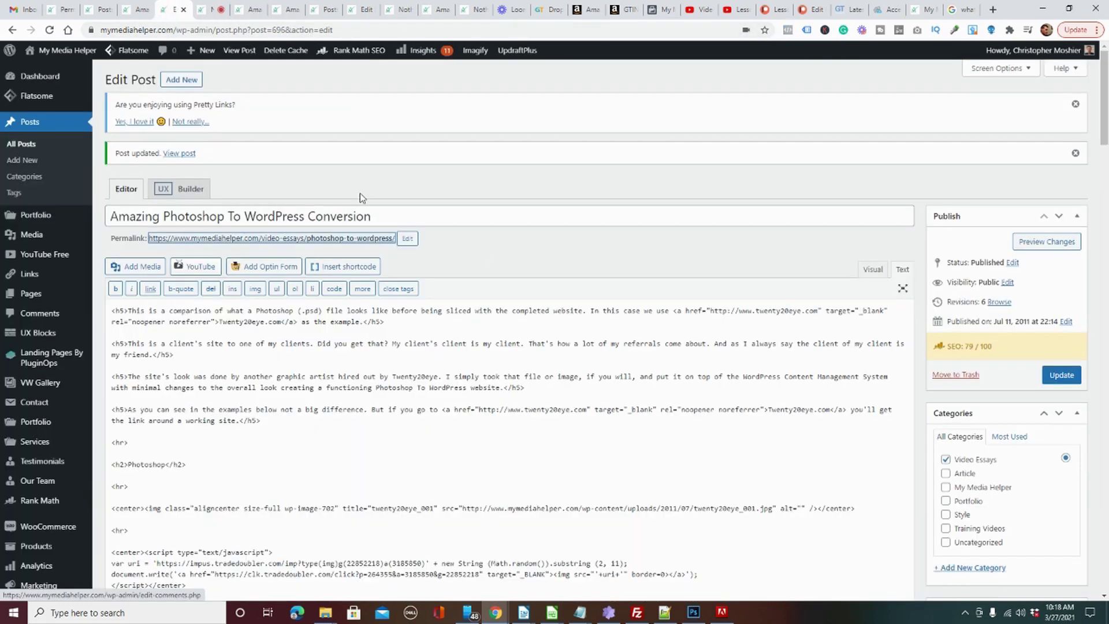
click(946, 460)
click(945, 501)
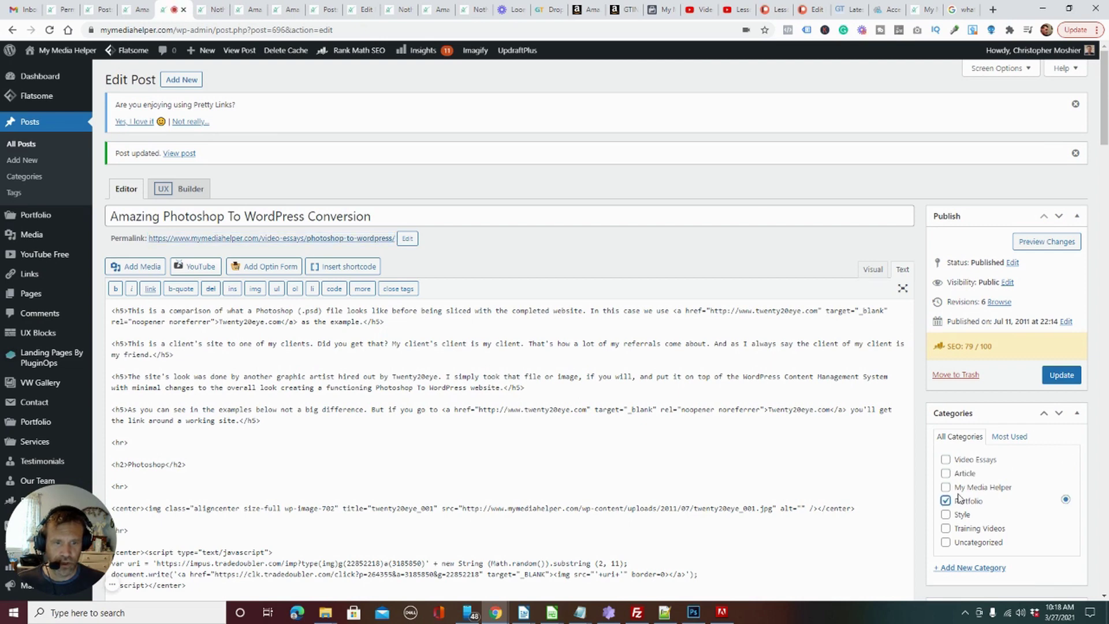
click(1061, 375)
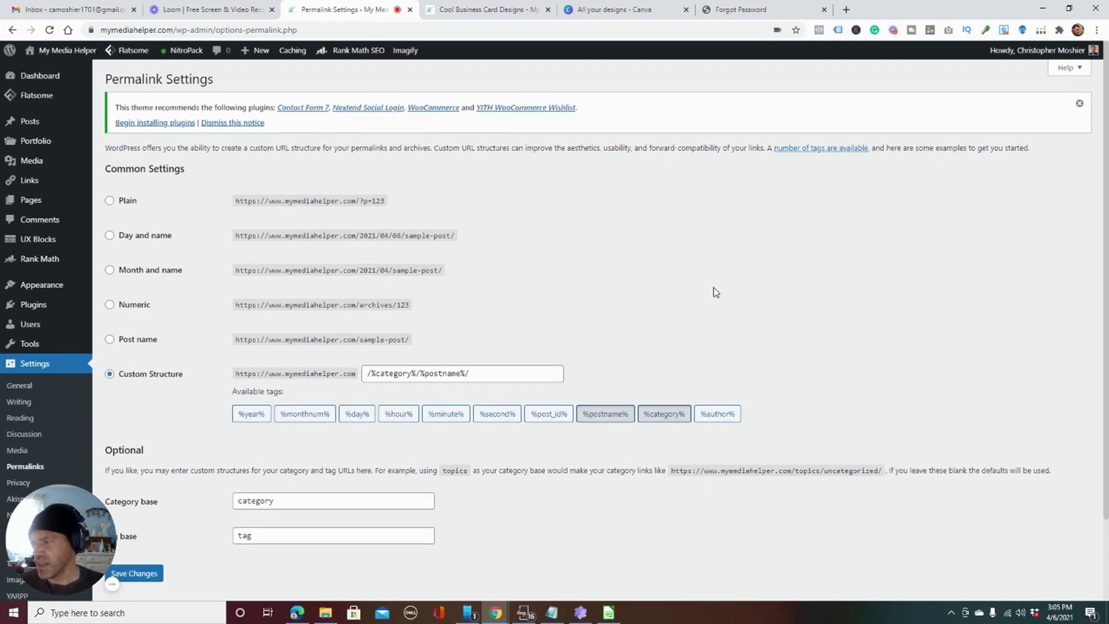
Step: Clear the Category base and Tag base values in the optional permalink settings
scroll(716, 292, down, 2)
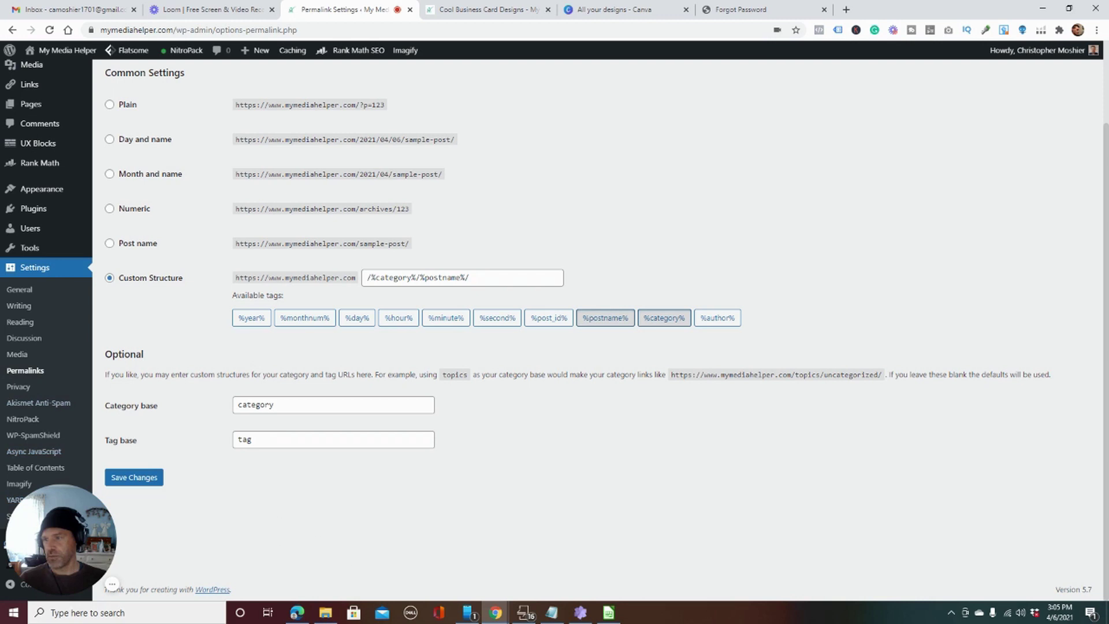
drag(295, 405, 116, 401)
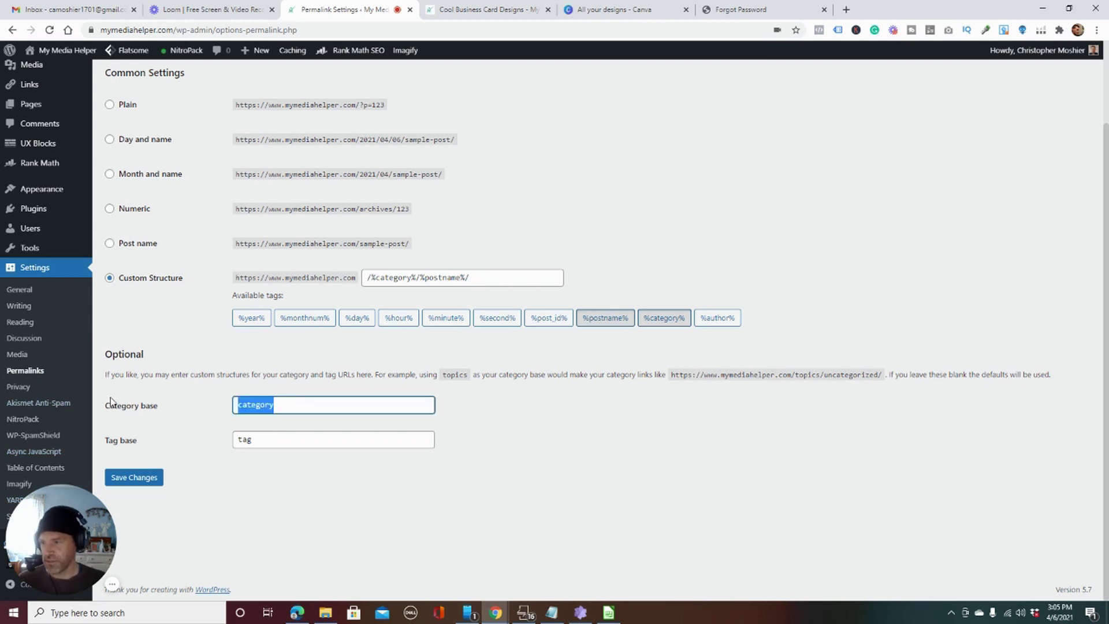
click(273, 434)
drag(323, 414, 176, 413)
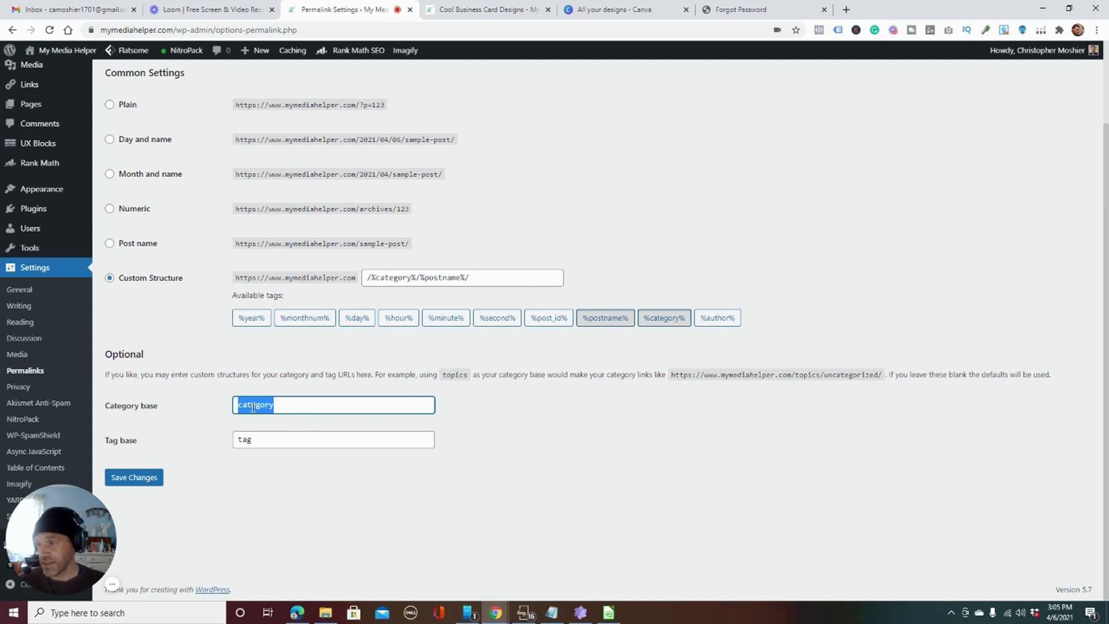
click(295, 407)
drag(295, 408, 222, 411)
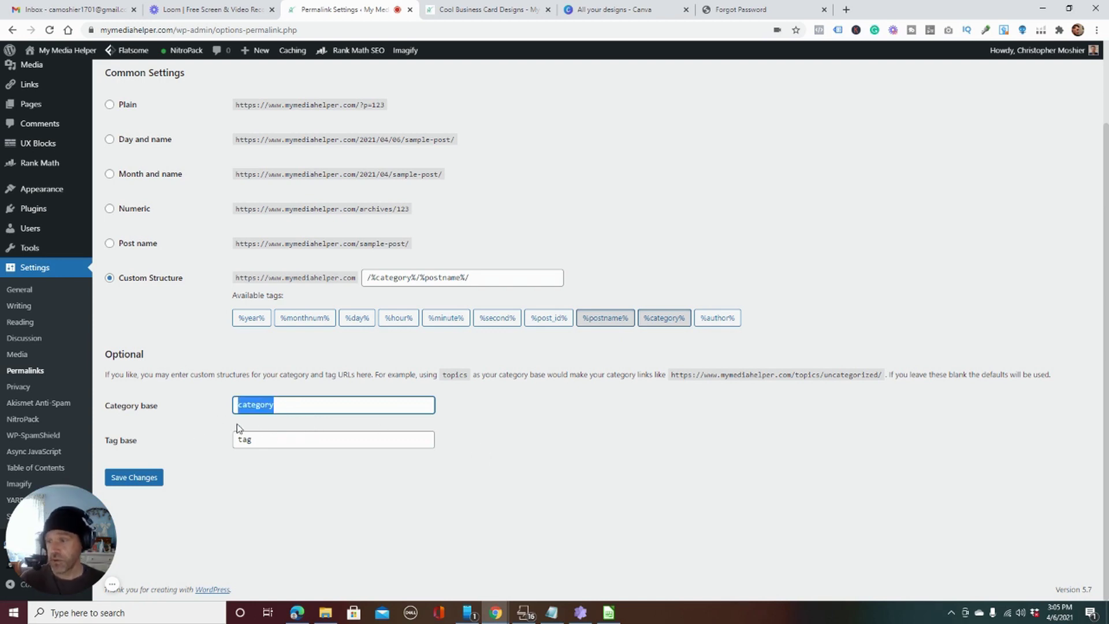
right_click(262, 408)
click(296, 230)
click(283, 444)
key(BackSpace)
key(BackSpace)
key(BackSpace)
click(567, 515)
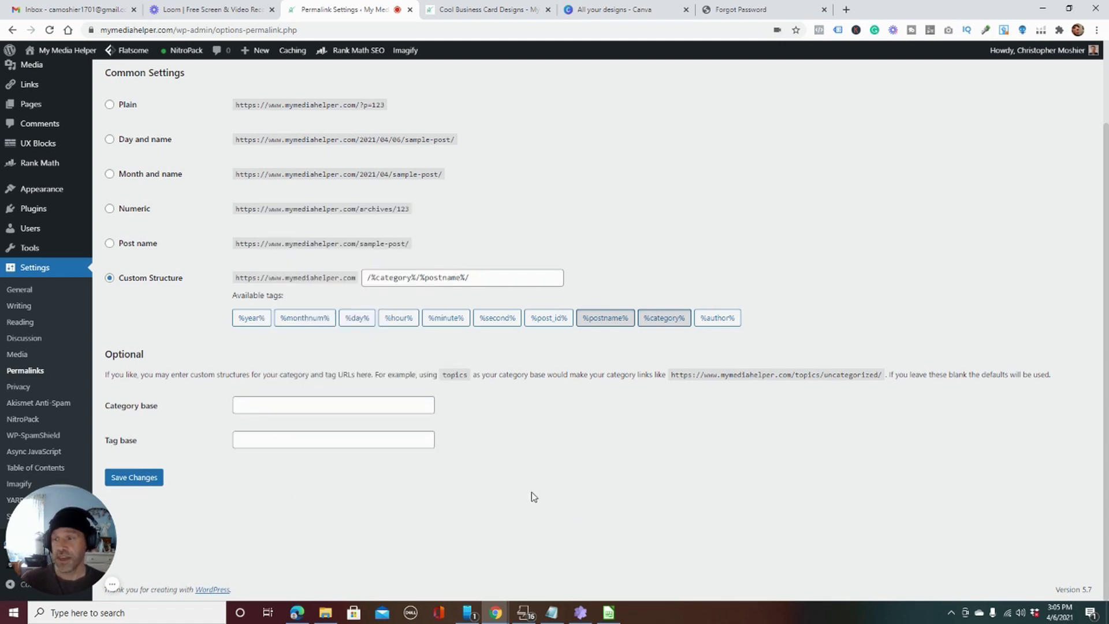
Step: Set the Category base to category and the Tag base to tag, and save the permalink settings
click(254, 399)
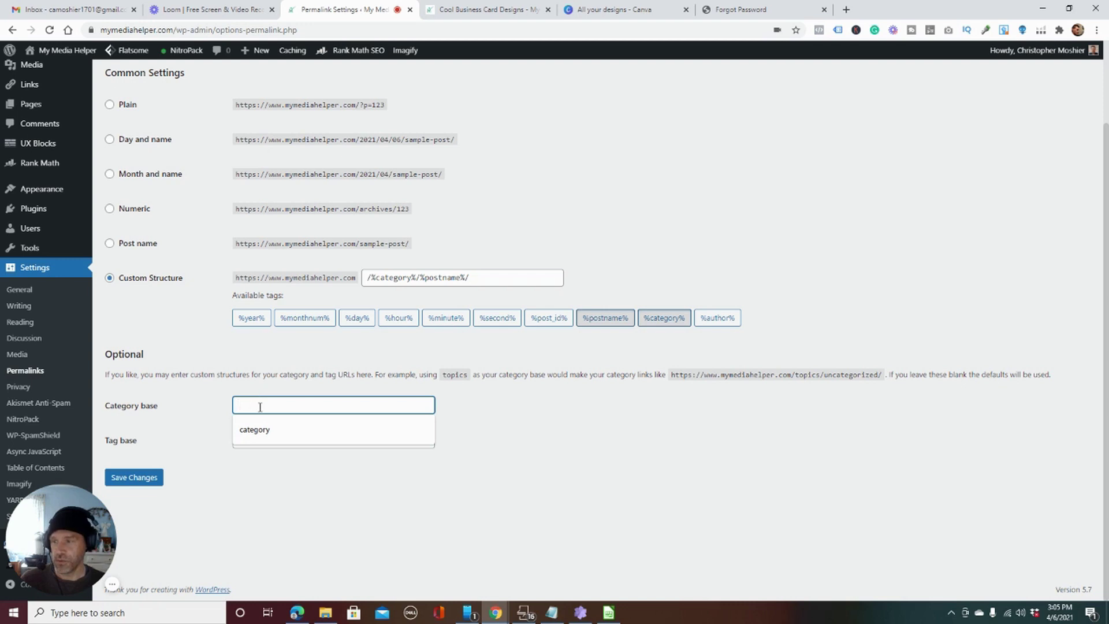
click(255, 429)
click(254, 440)
click(252, 462)
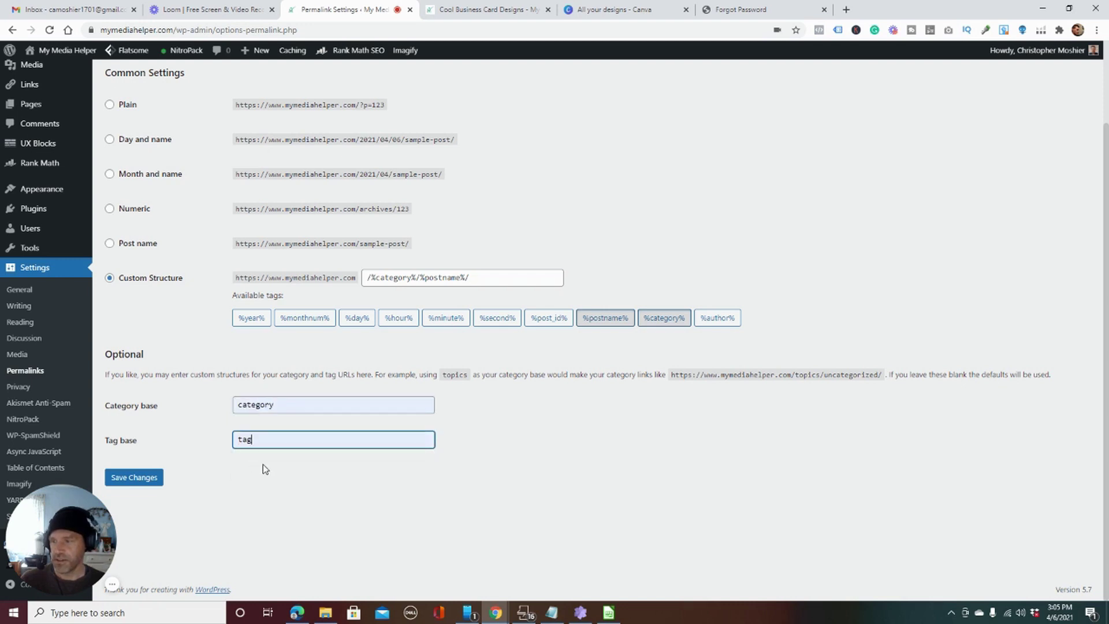
click(130, 477)
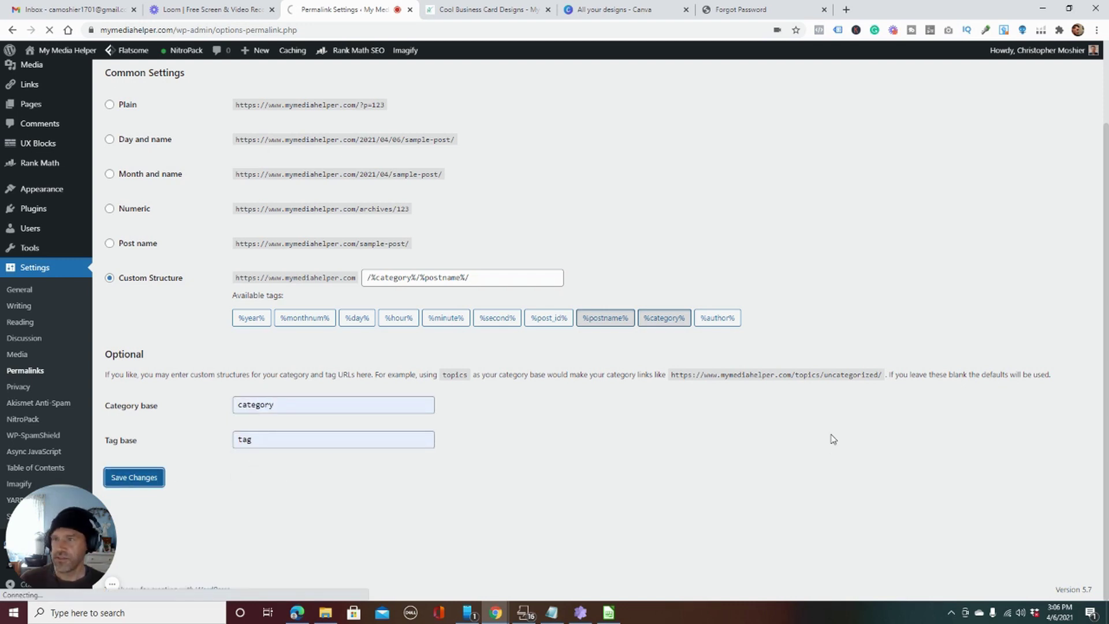
Step: Switch to the live site, open its blog, and look through the posts on pages 1 and 2
click(471, 10)
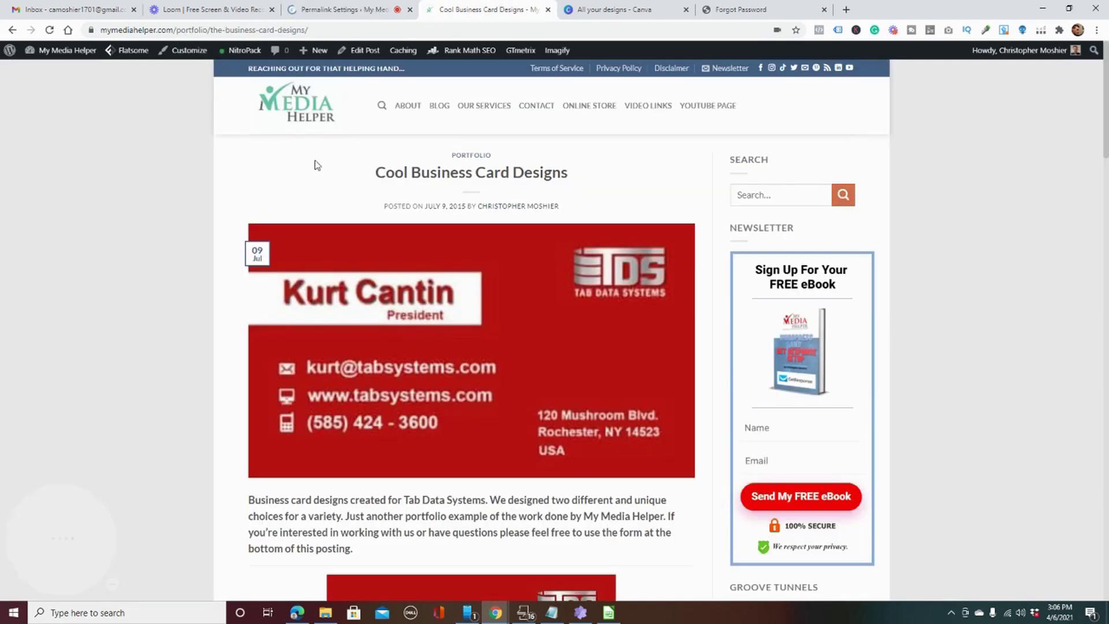
click(440, 110)
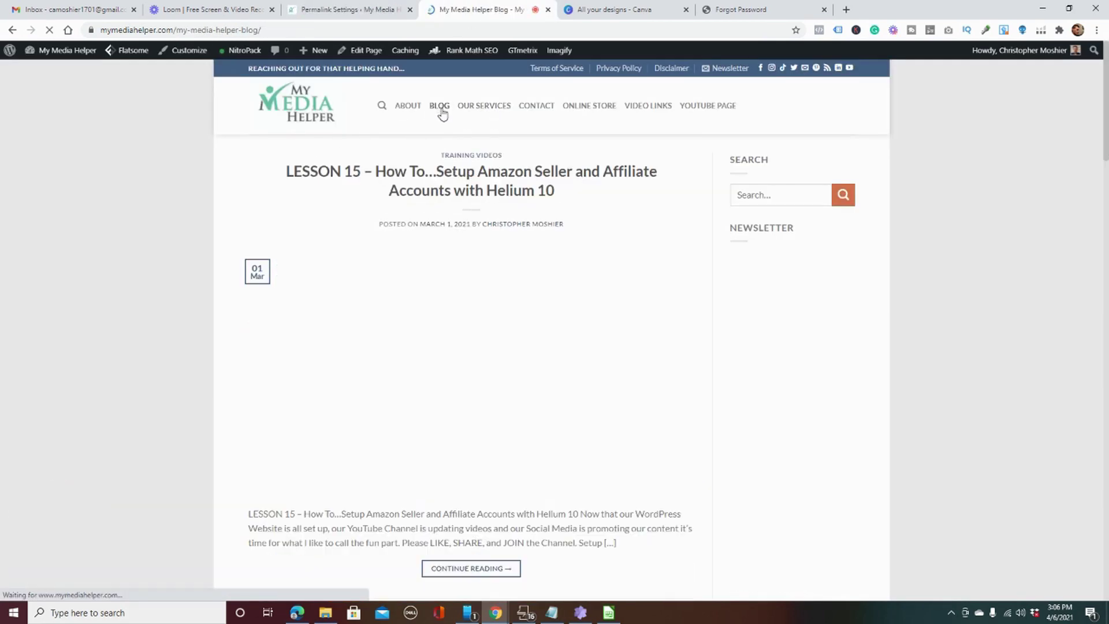
scroll(571, 357, down, 20)
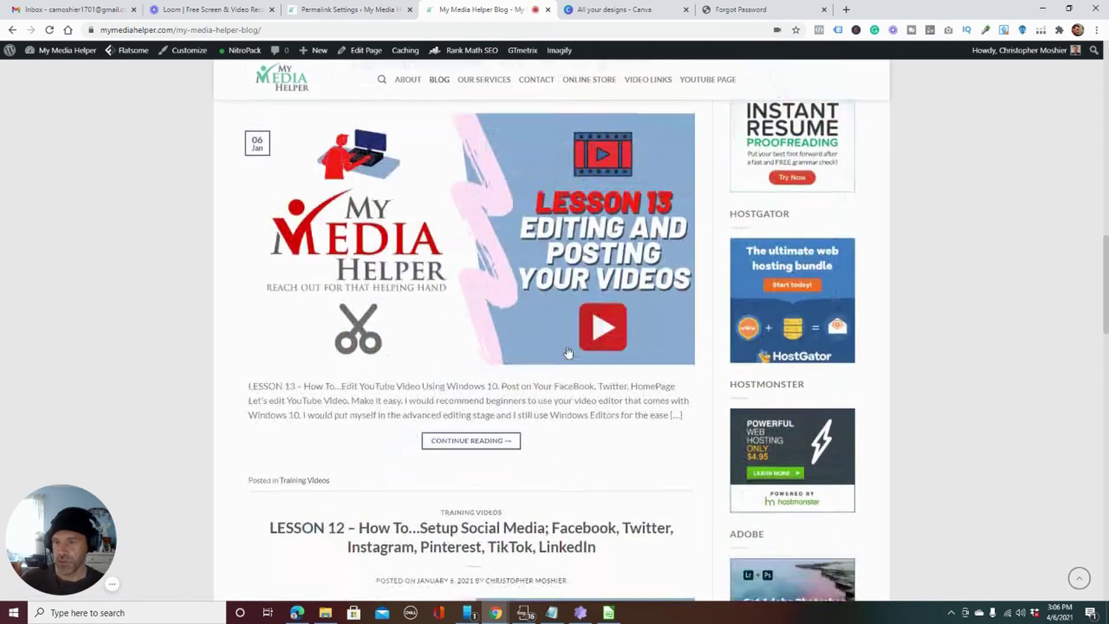
scroll(568, 350, down, 7)
scroll(528, 260, up, 3)
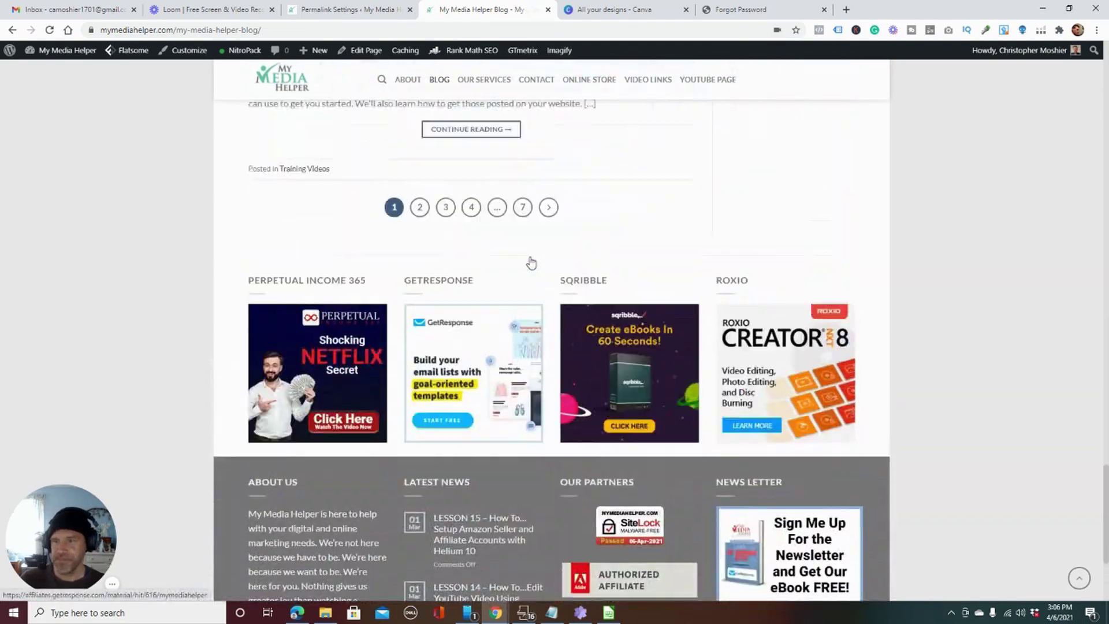
click(546, 292)
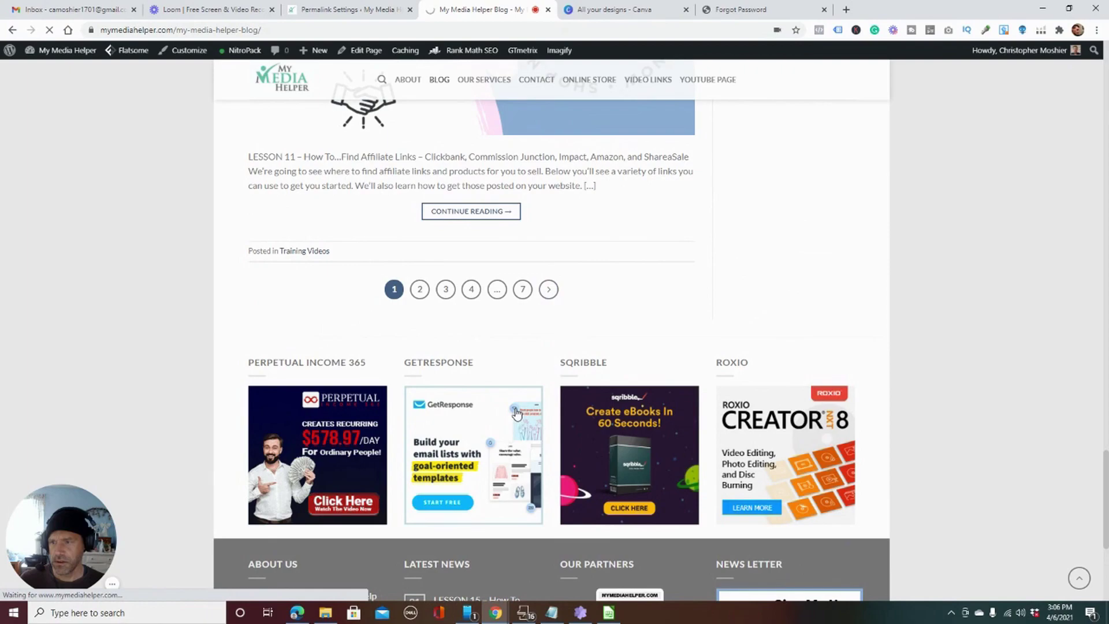
scroll(517, 410, down, 20)
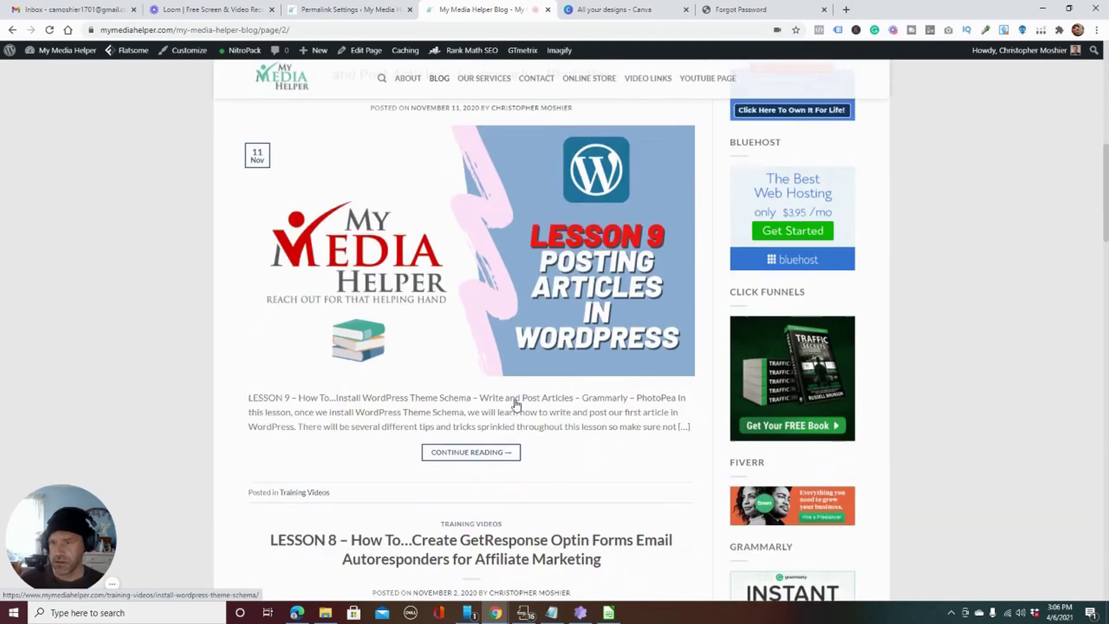
scroll(516, 404, down, 20)
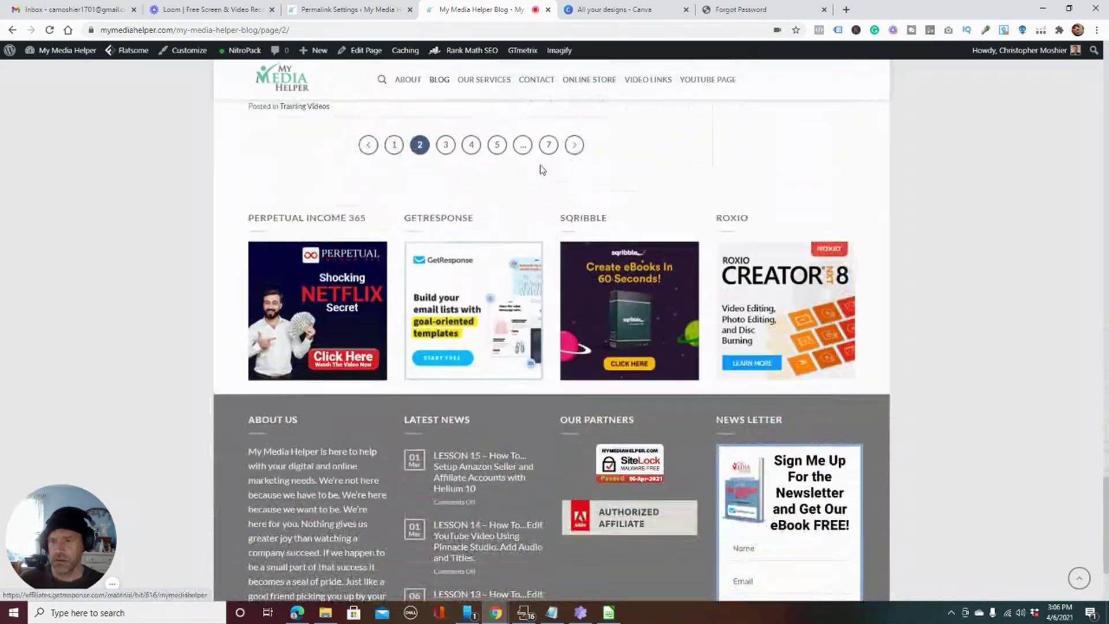
Step: Go to blog page 7 and back to page 6, and open the Portfolio post Amazing Photoshop To WordPress Conversion
click(549, 145)
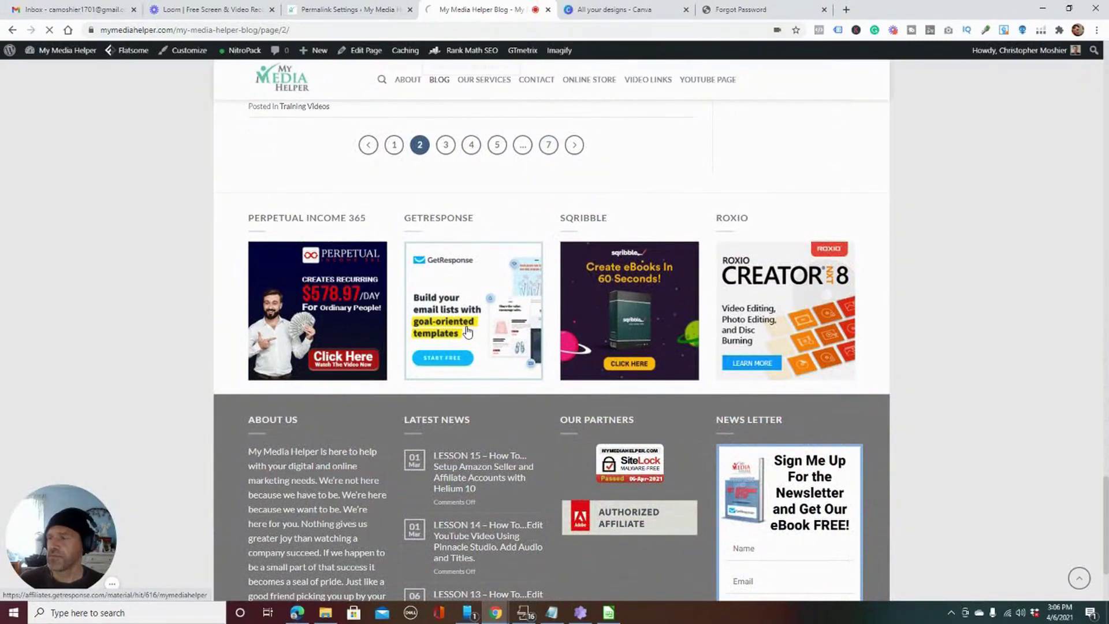
scroll(468, 329, down, 8)
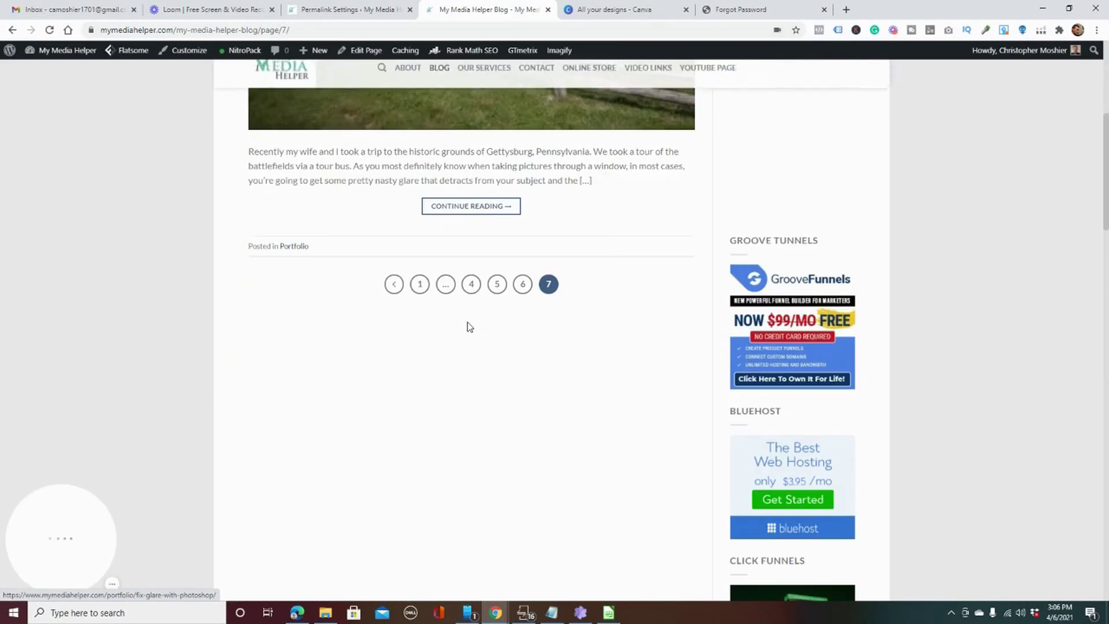
scroll(523, 249, up, 3)
click(523, 225)
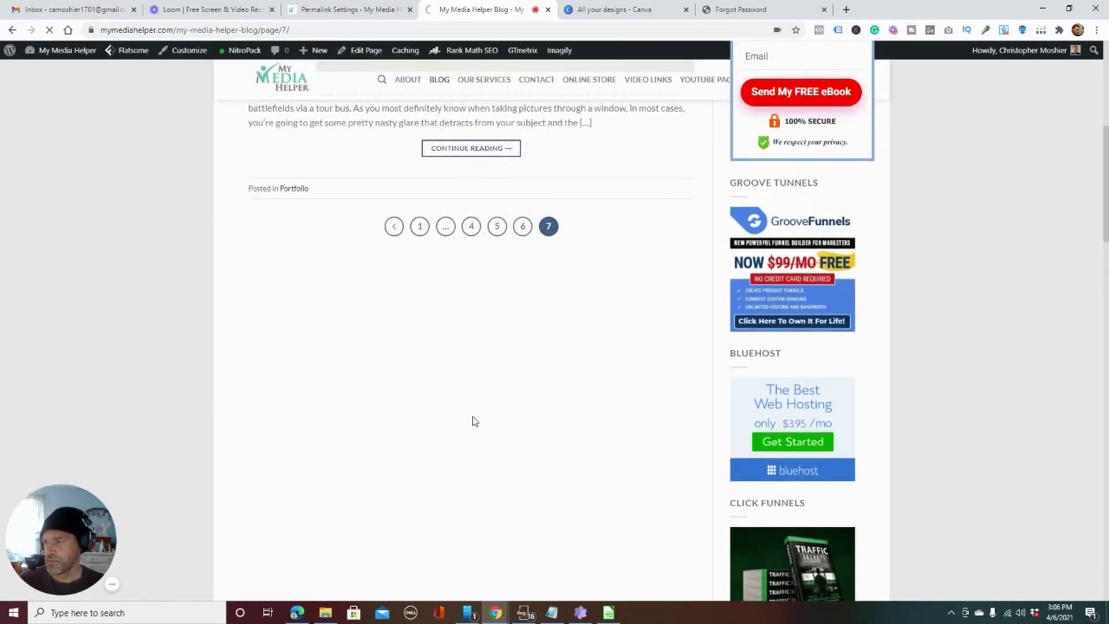
scroll(474, 417, down, 20)
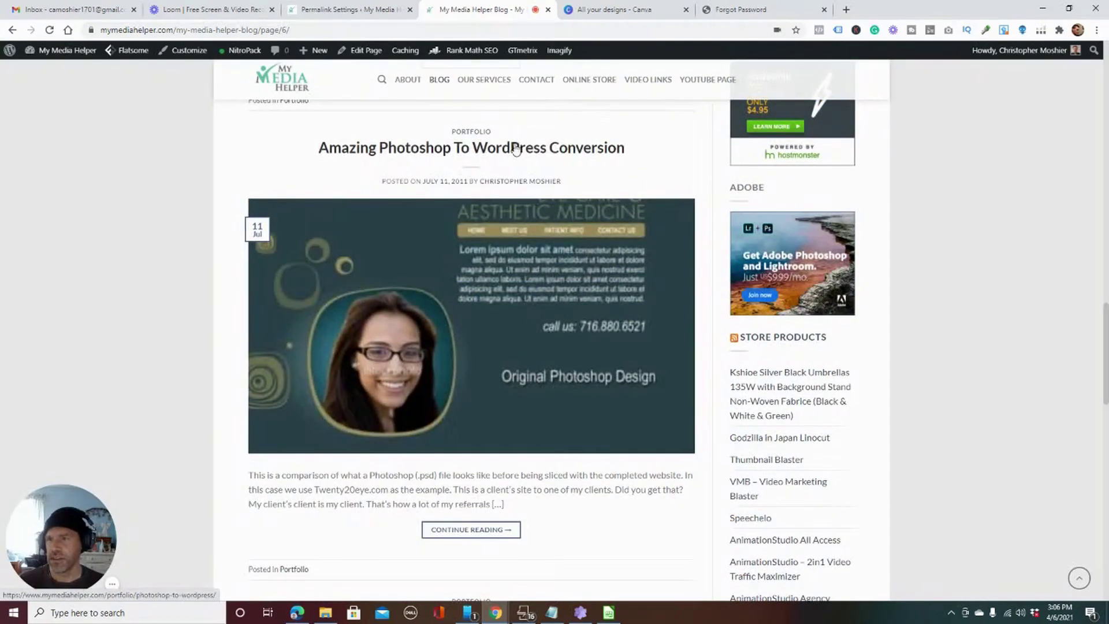
drag(502, 134, 452, 133)
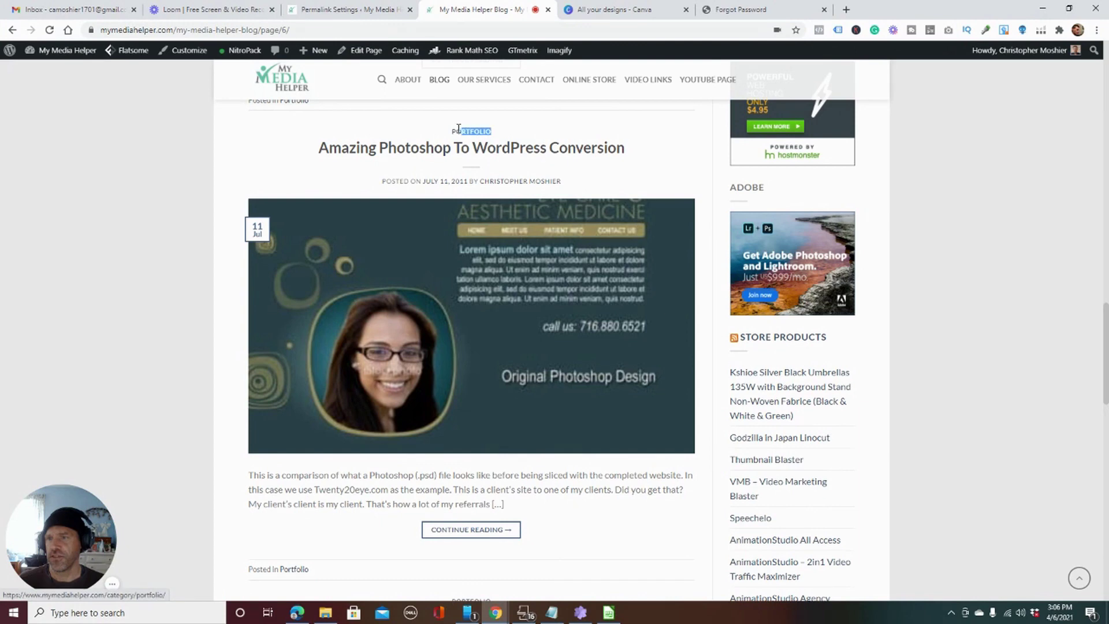
click(489, 151)
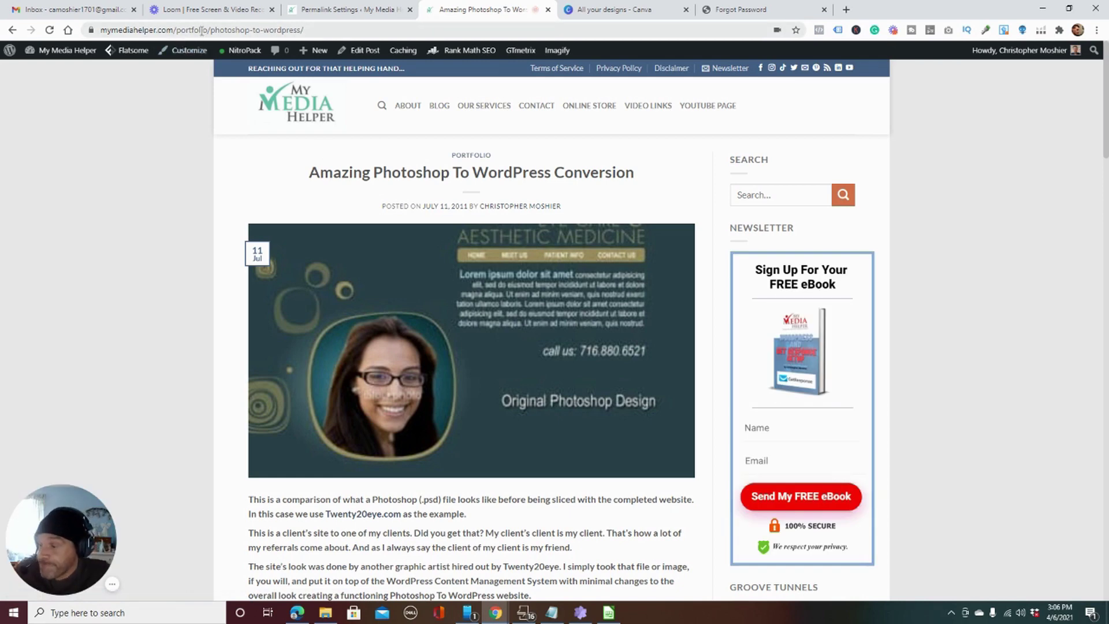
Step: Return to the permalink settings and review the Custom Structure and Category base values
click(312, 9)
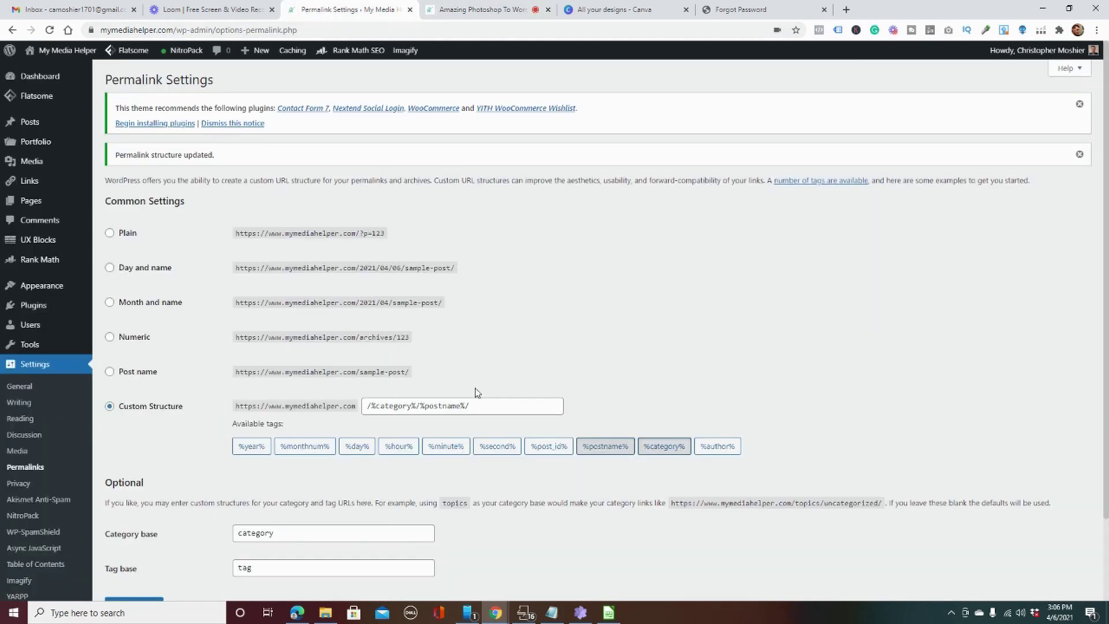
scroll(802, 344, down, 2)
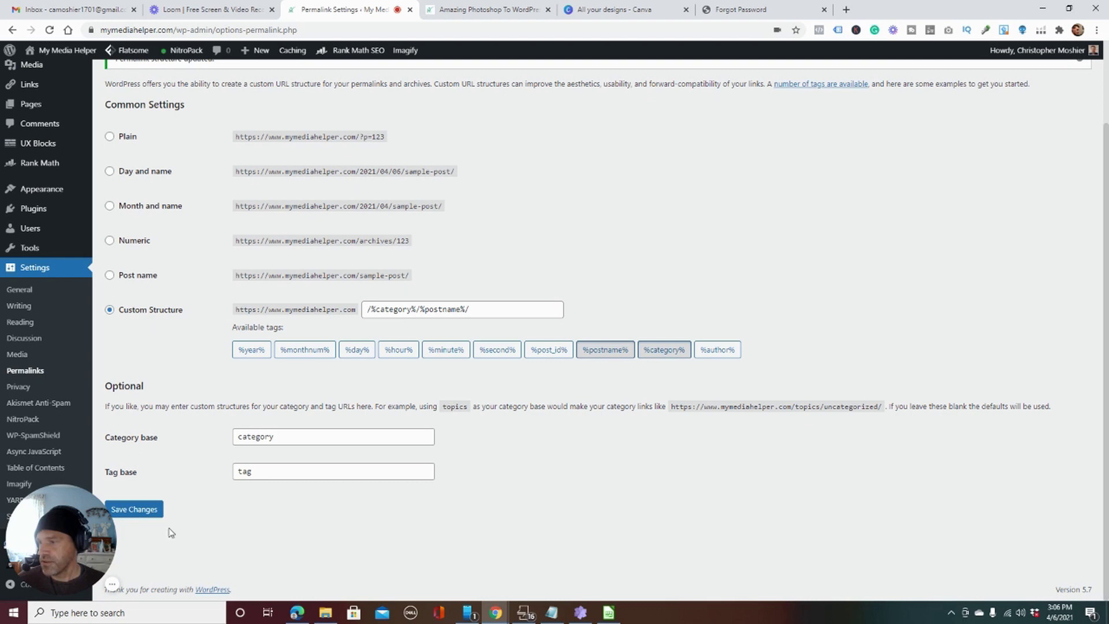
drag(494, 310, 260, 306)
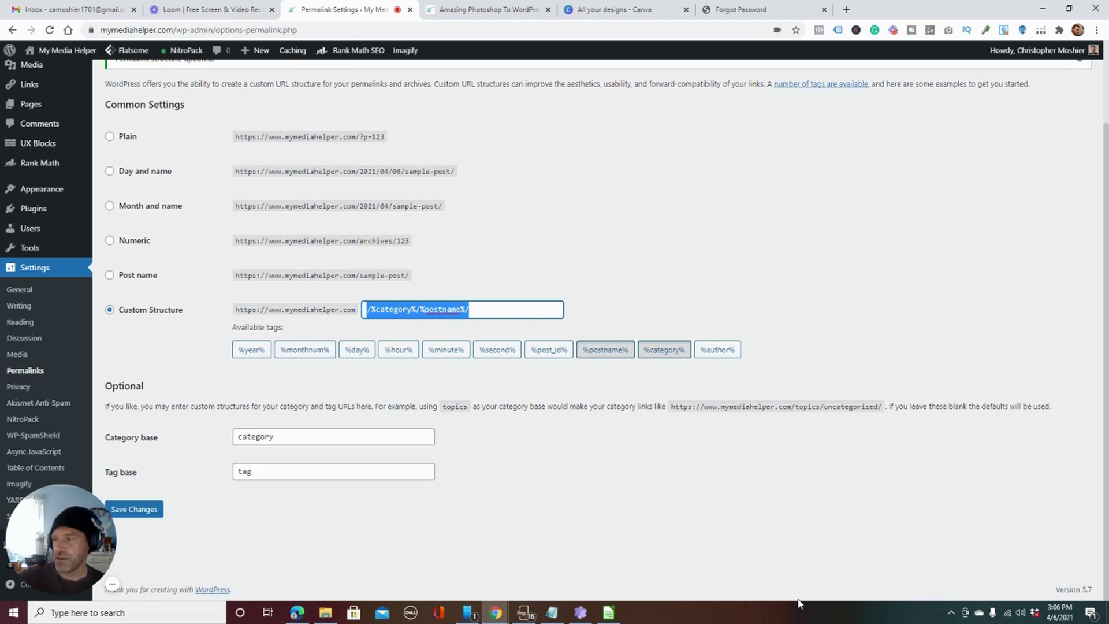
double_click(281, 438)
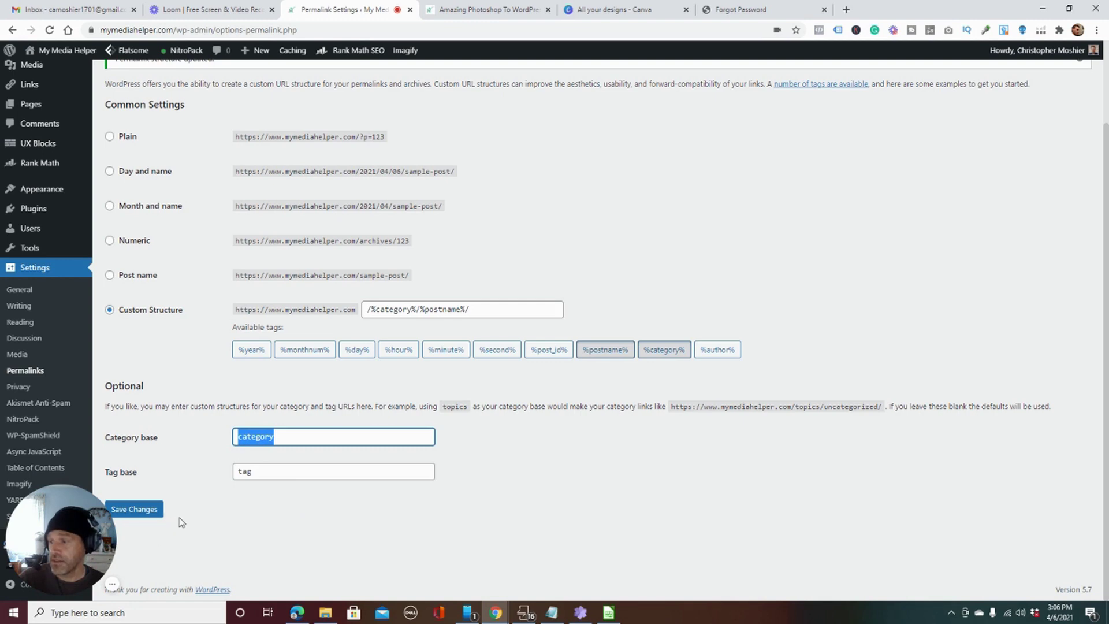